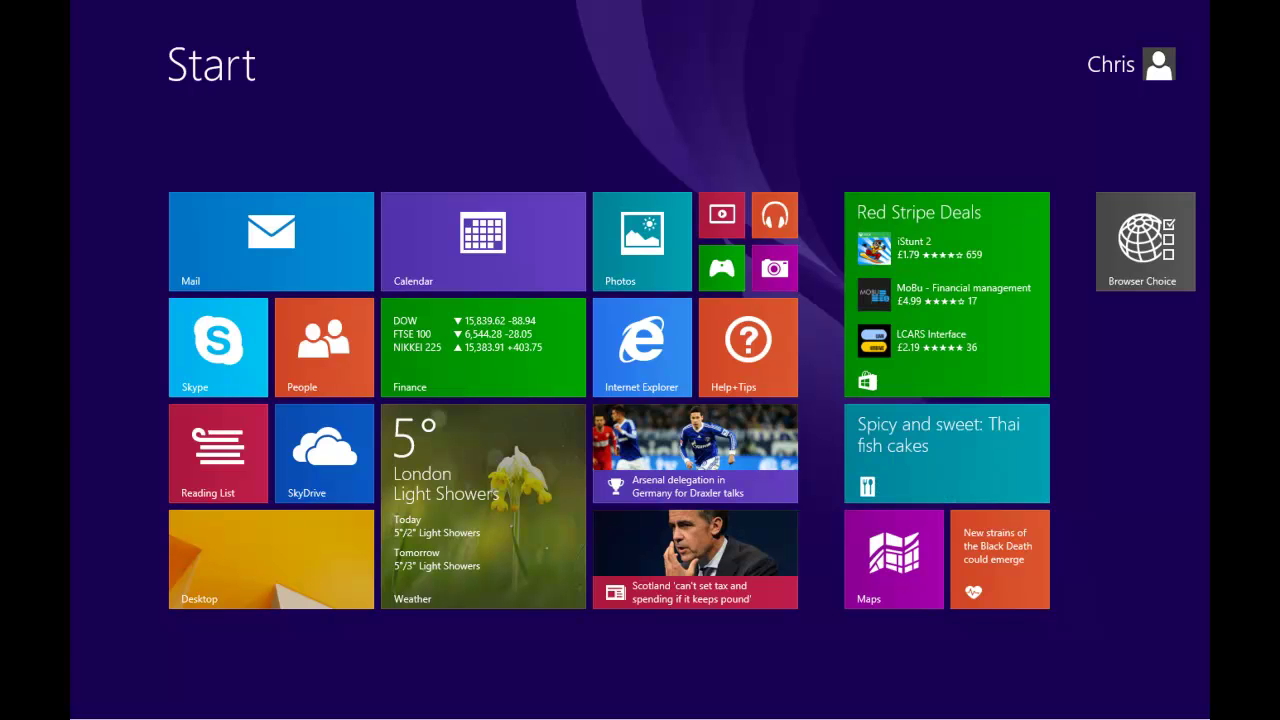
Find Picasa 3 through a system search, launch it and close it again.
text(picasa 3)
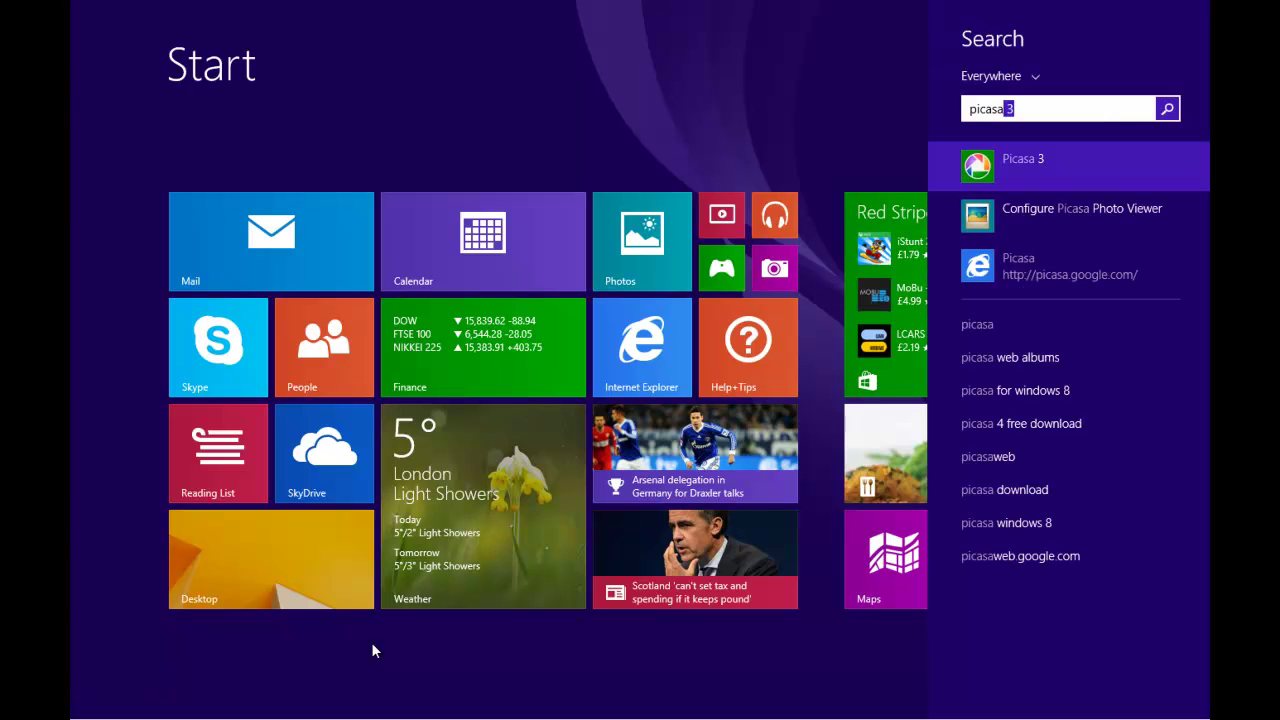
click(1022, 158)
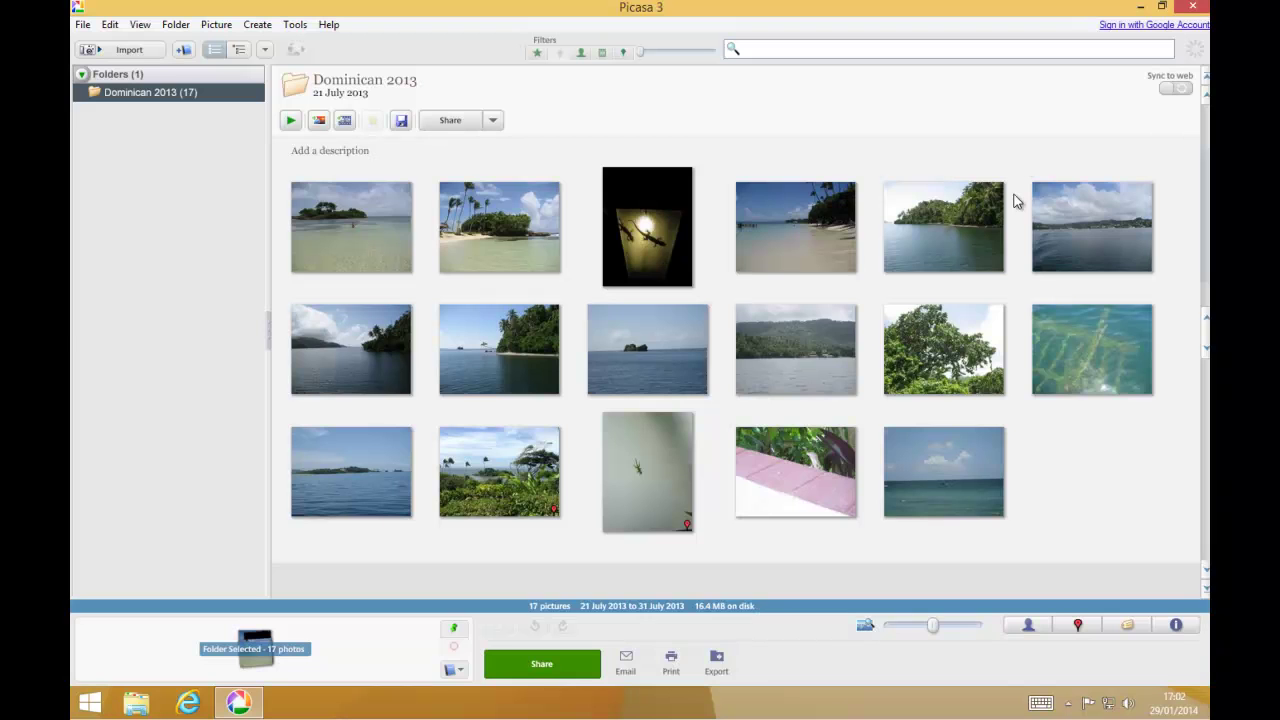
click(1190, 5)
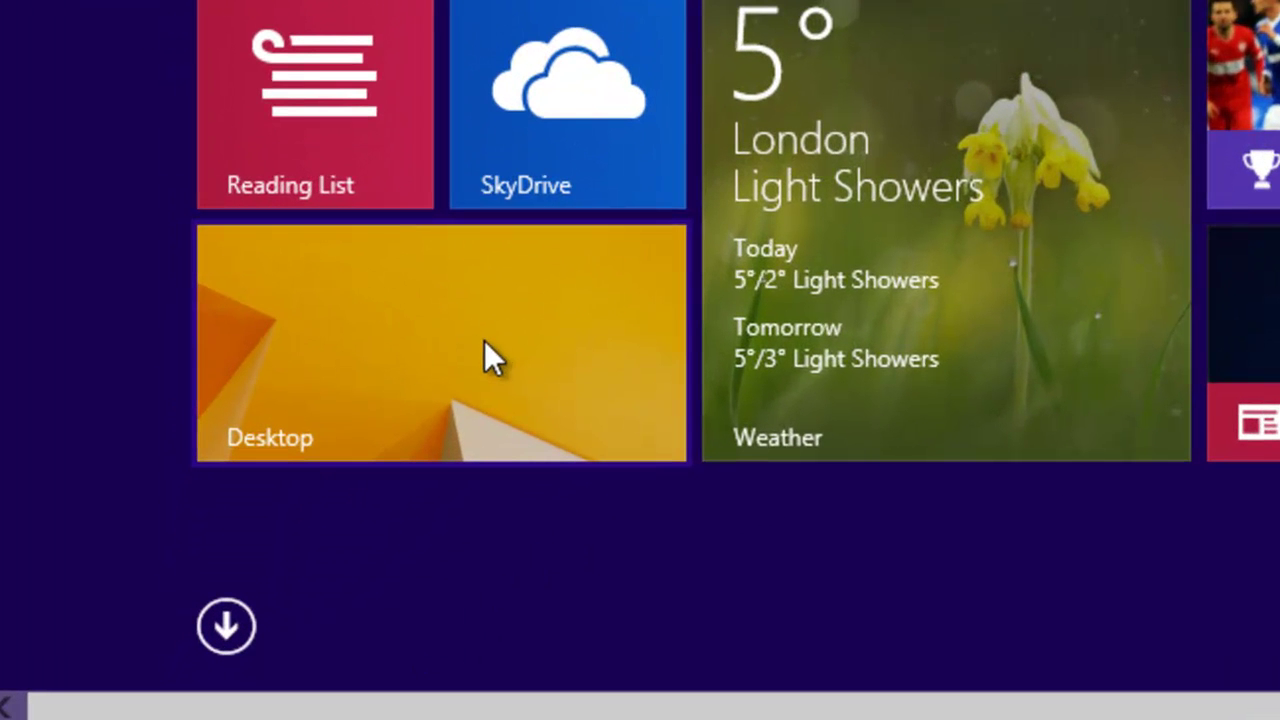
Go to the desktop and launch Picasa 3 from its desktop shortcut.
click(484, 342)
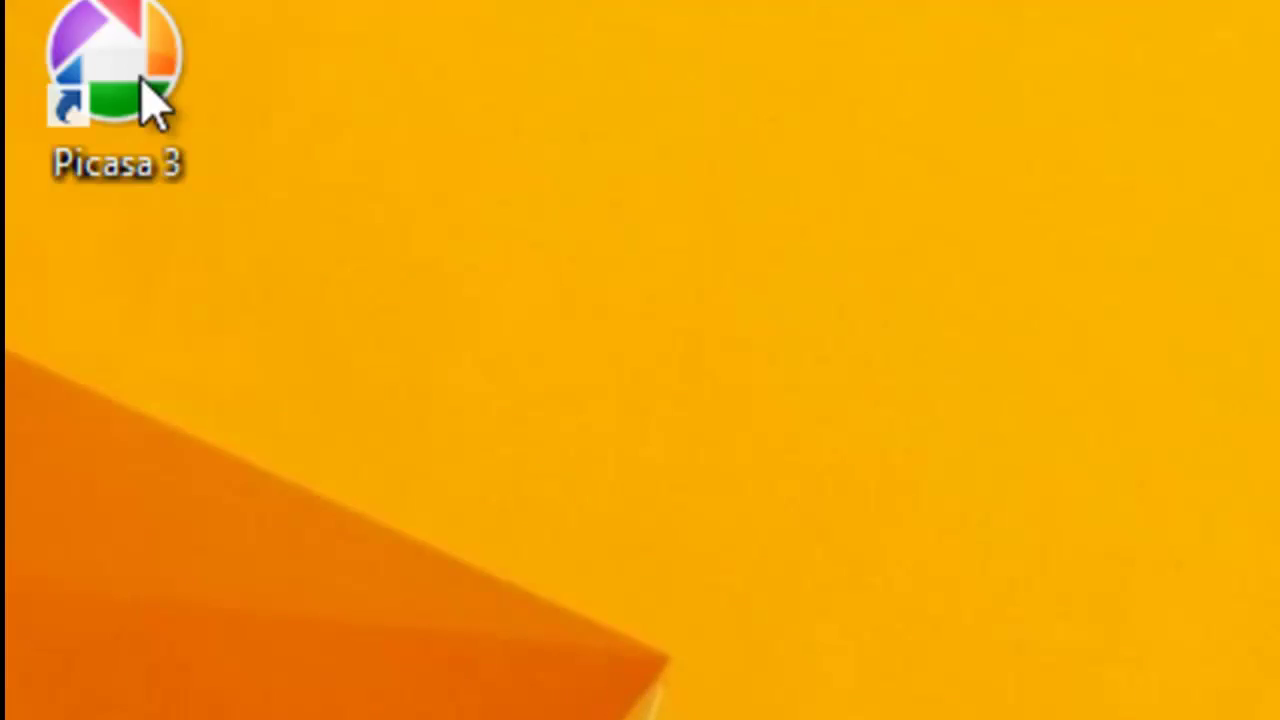
click(122, 75)
double_click(128, 238)
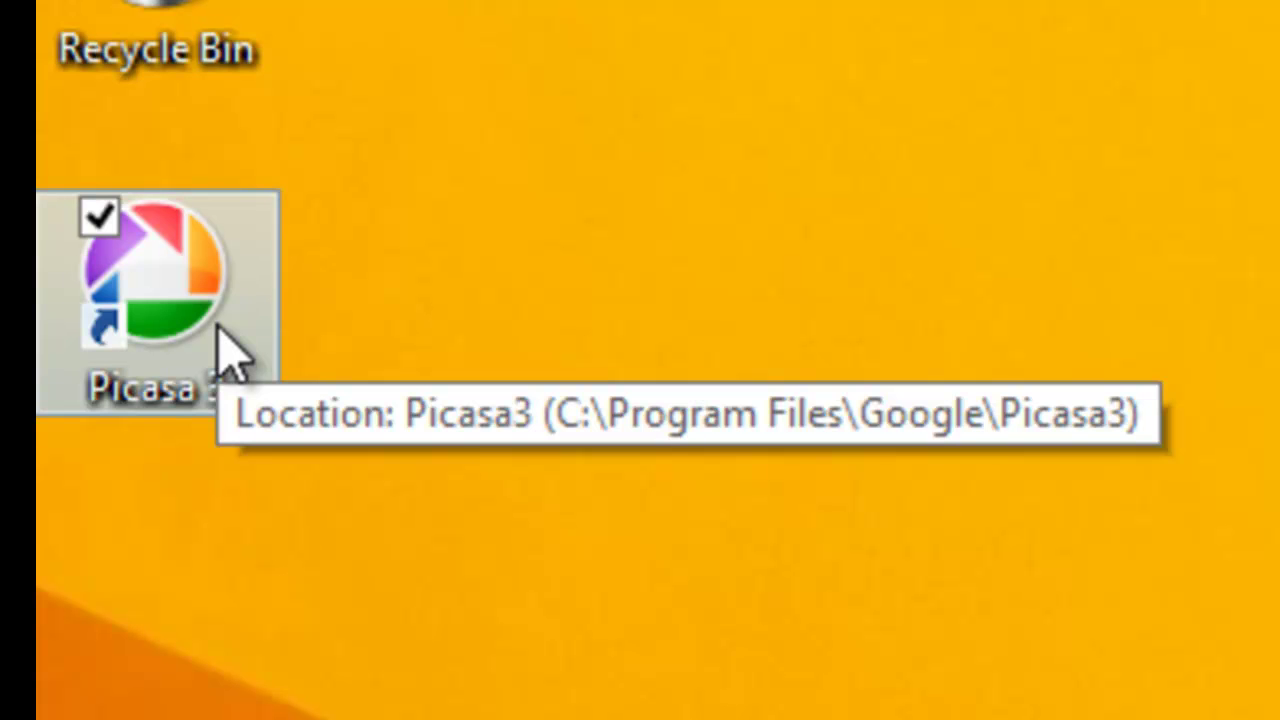
double_click(230, 355)
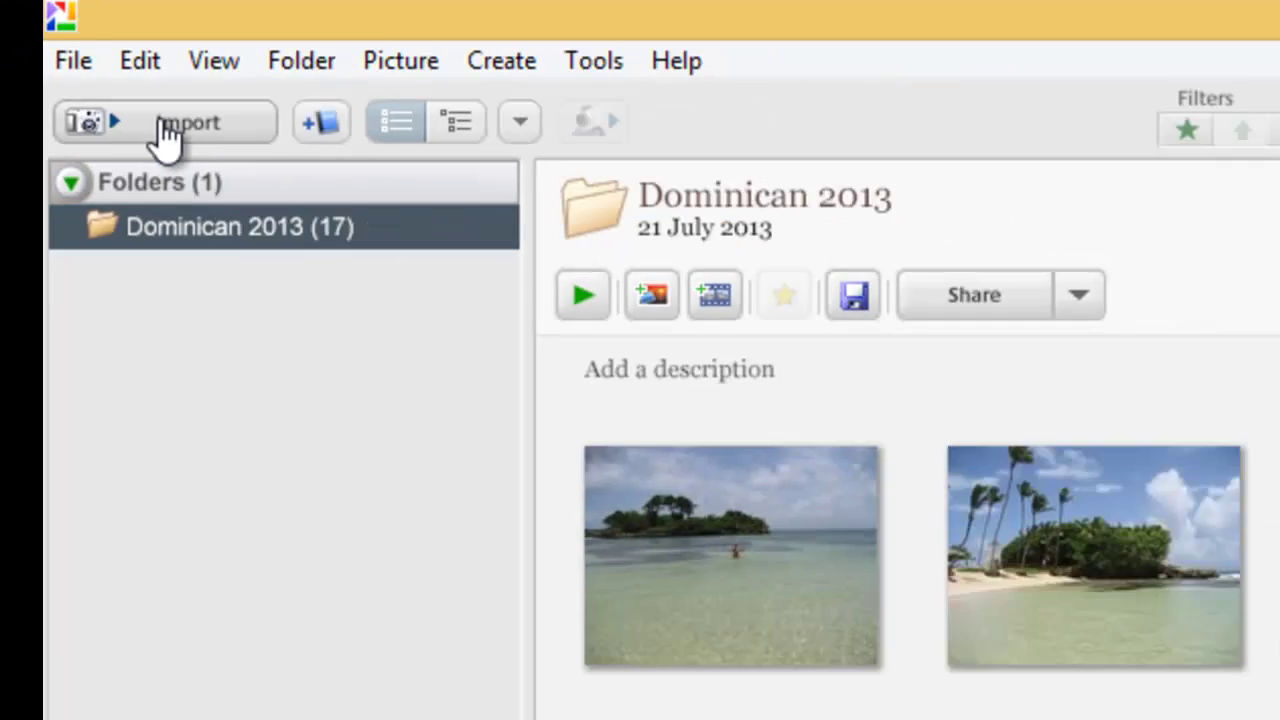
Open the photo import and choose the CANONIXUS65 camera card as the source.
click(228, 240)
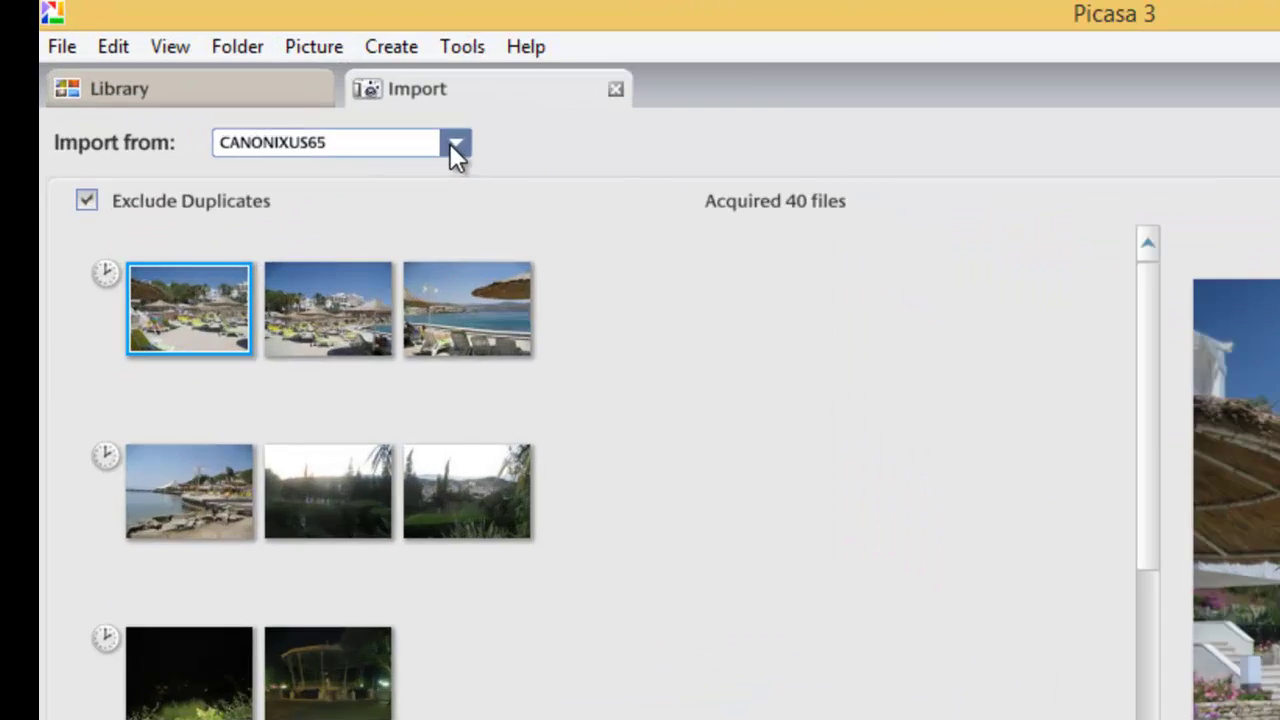
click(290, 76)
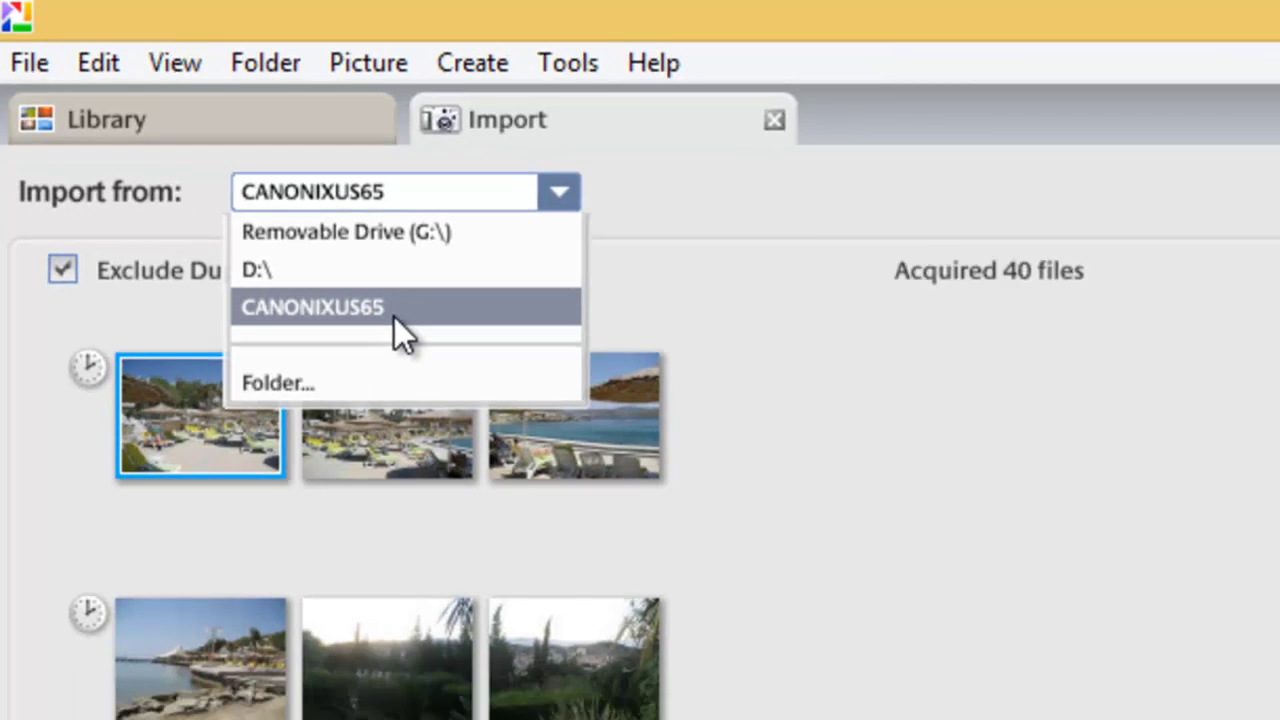
click(472, 375)
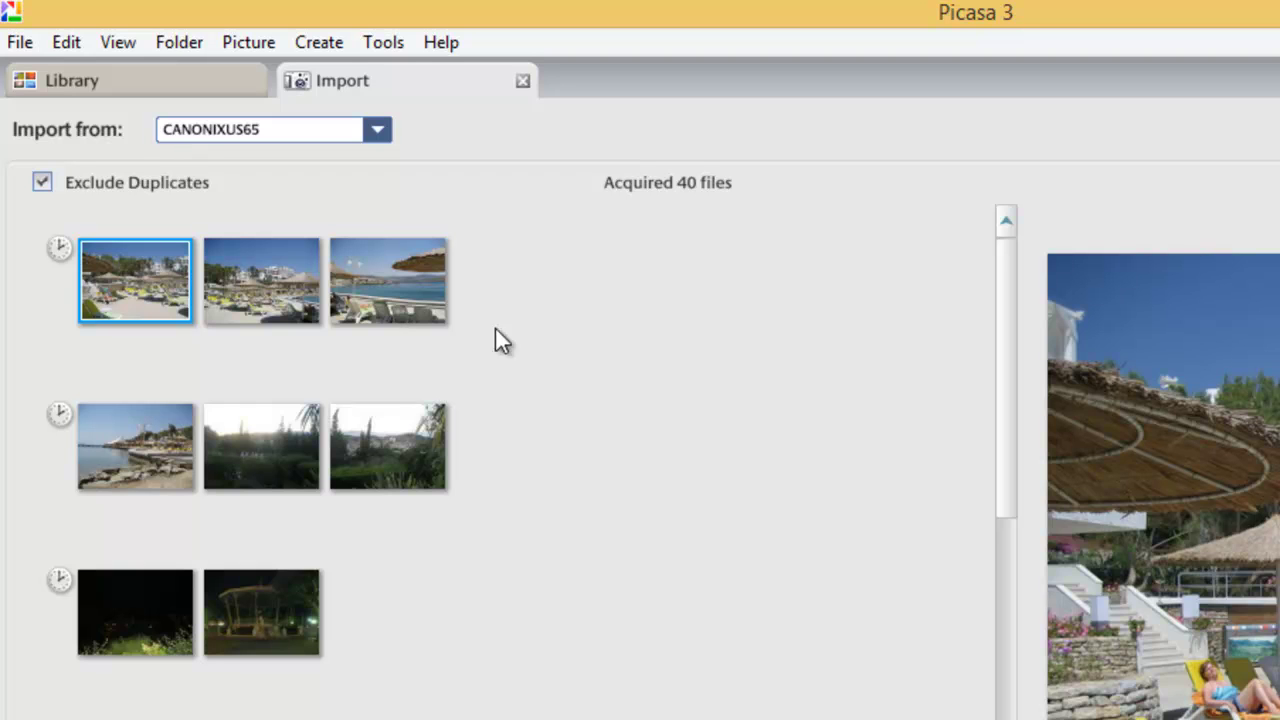
Select all photos in the first two date groups of the import list.
mouse_move(66, 268)
mouse_move(62, 420)
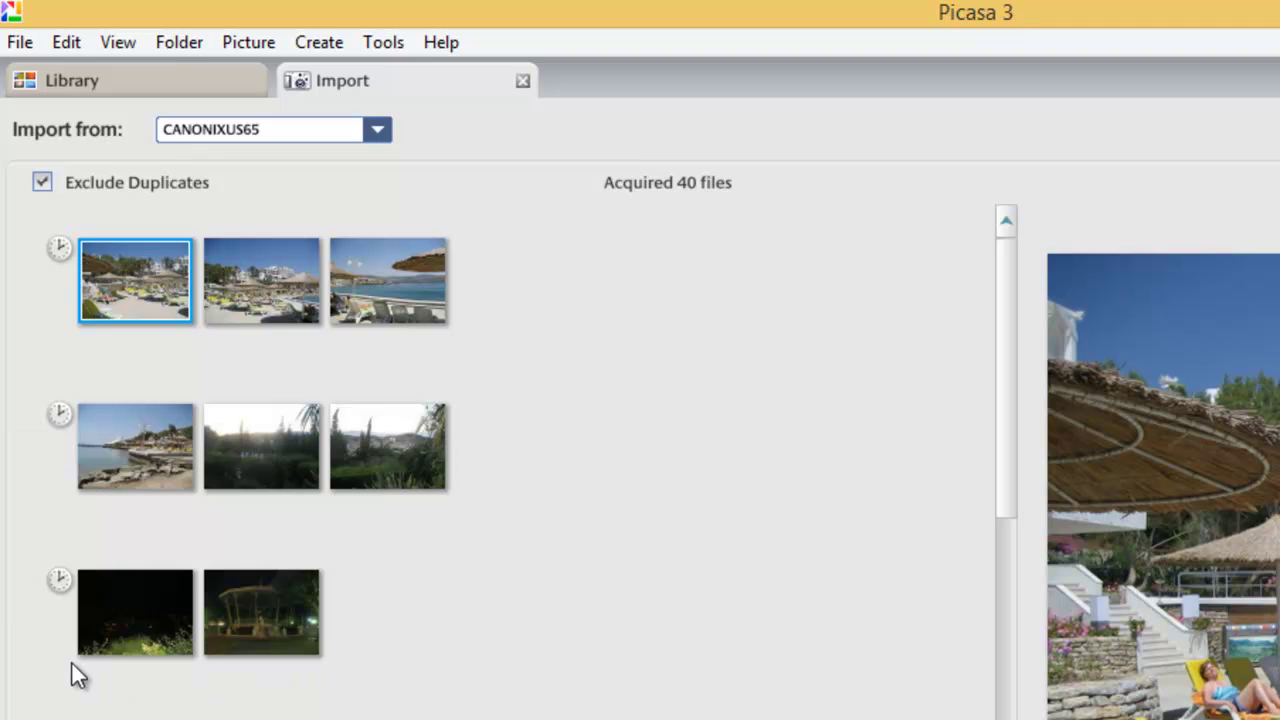
mouse_move(60, 597)
click(61, 252)
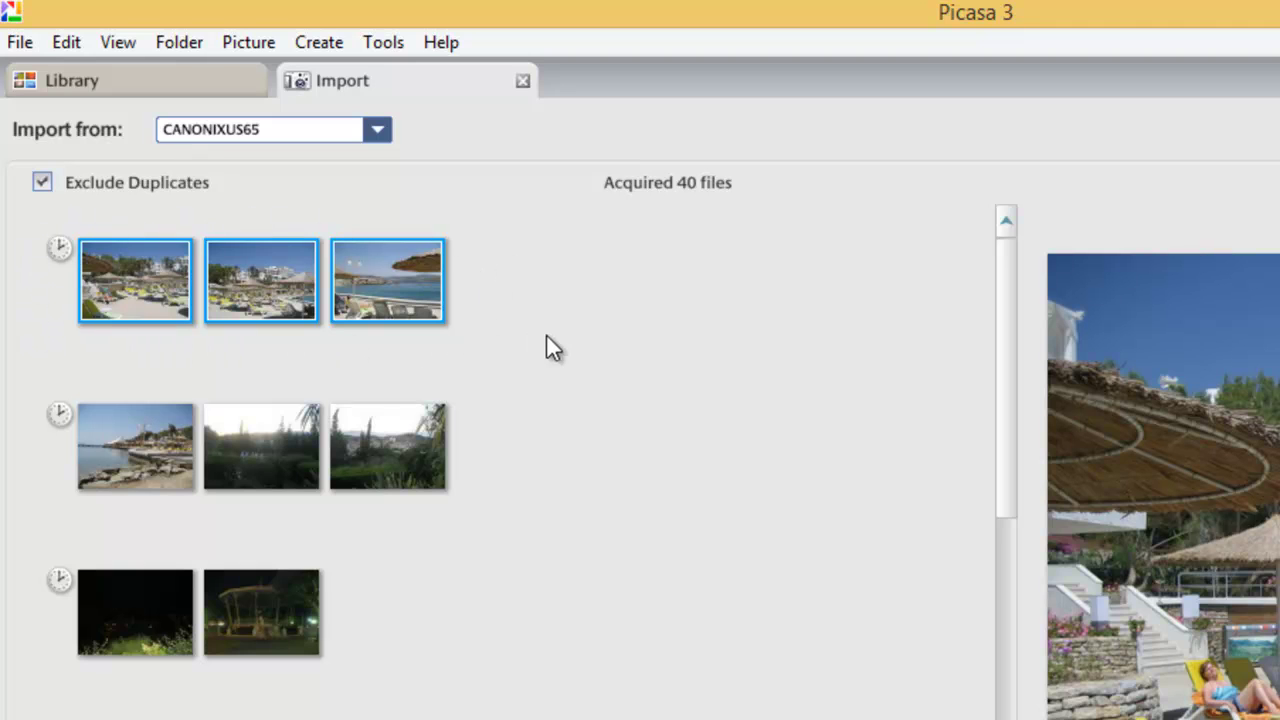
click(63, 421)
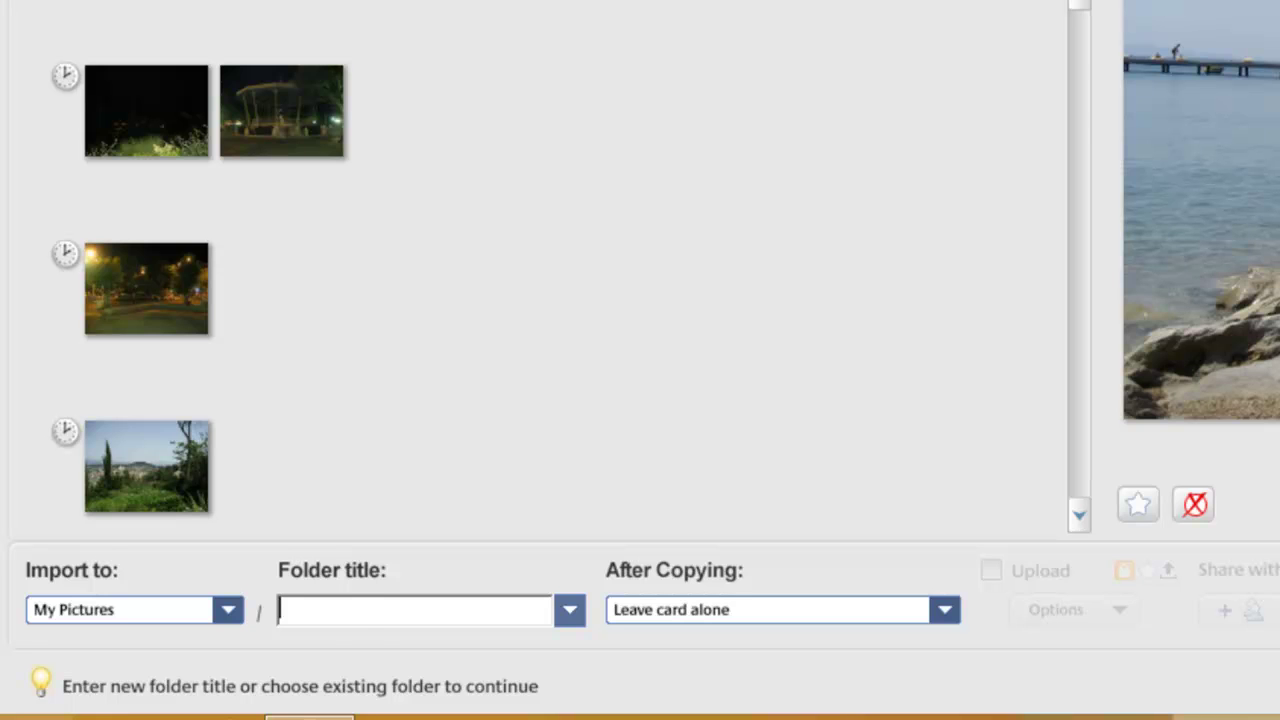
Title the import folder "Turkey 2013" and set the after-copying option to "Leave card alone".
text(T)
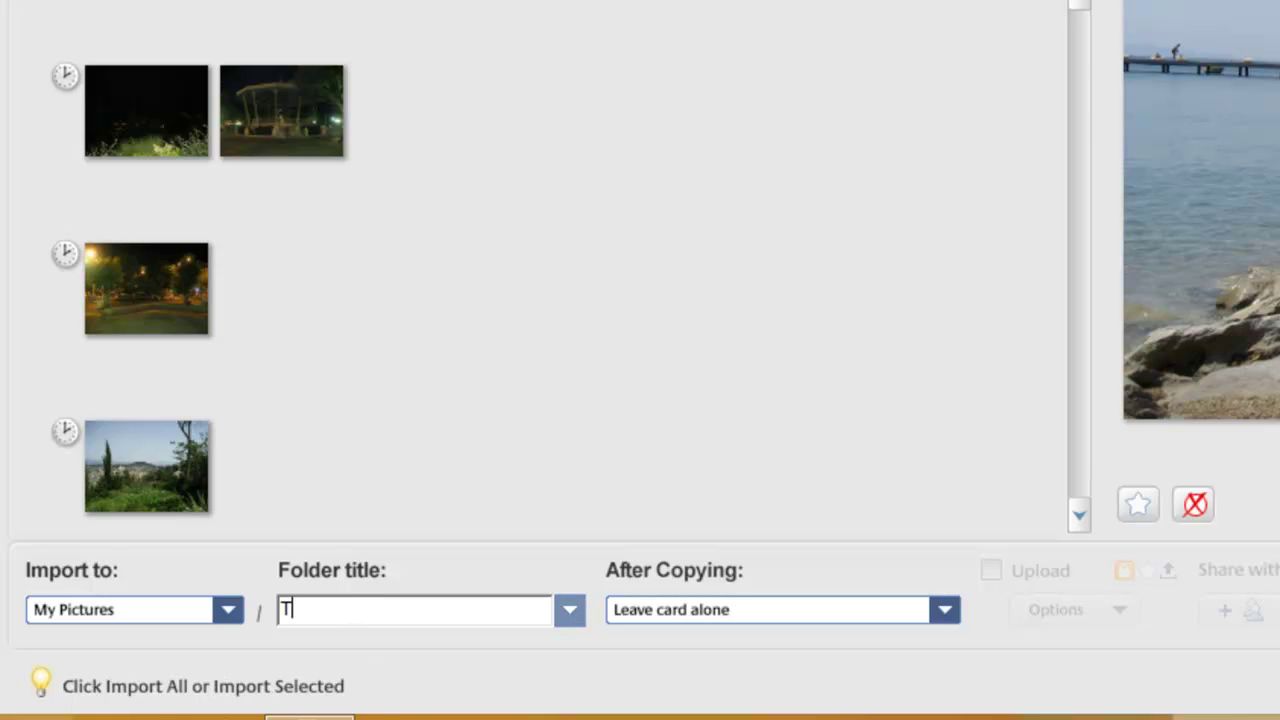
text(urkey 2013)
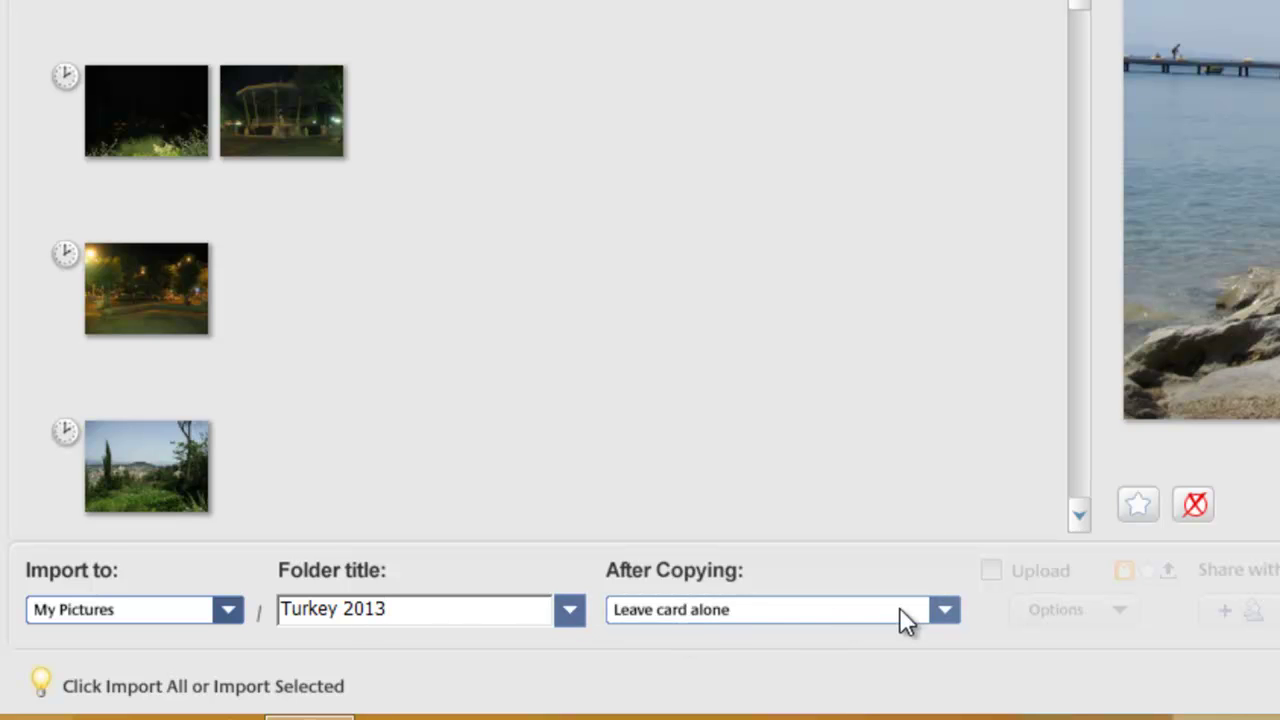
click(936, 608)
click(863, 553)
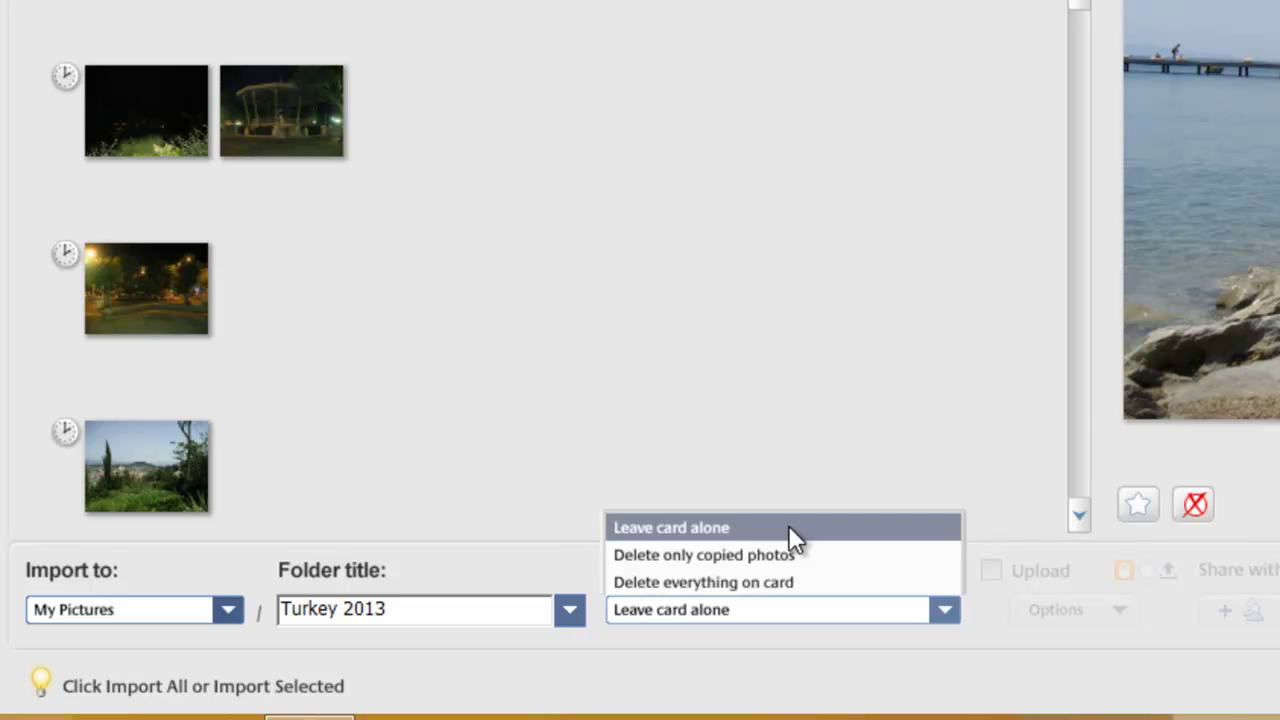
click(788, 527)
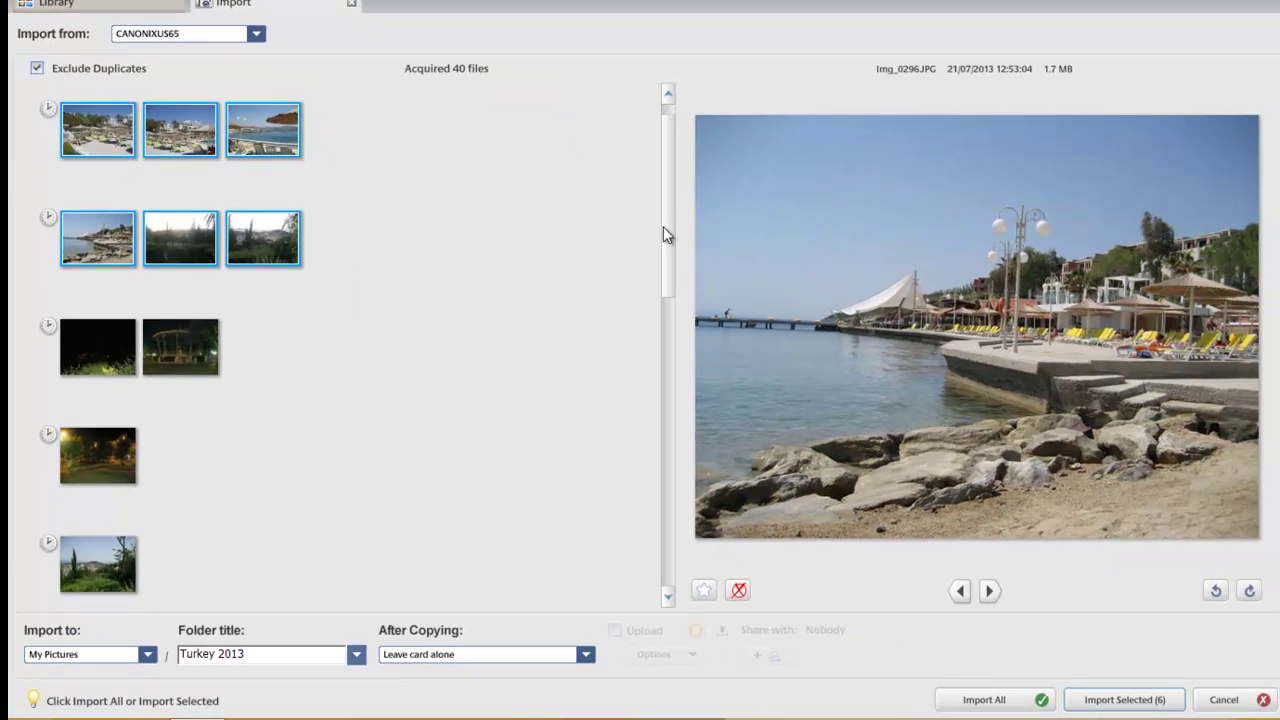
Import the selected photos from the camera card and close Picasa.
drag(663, 226, 648, 185)
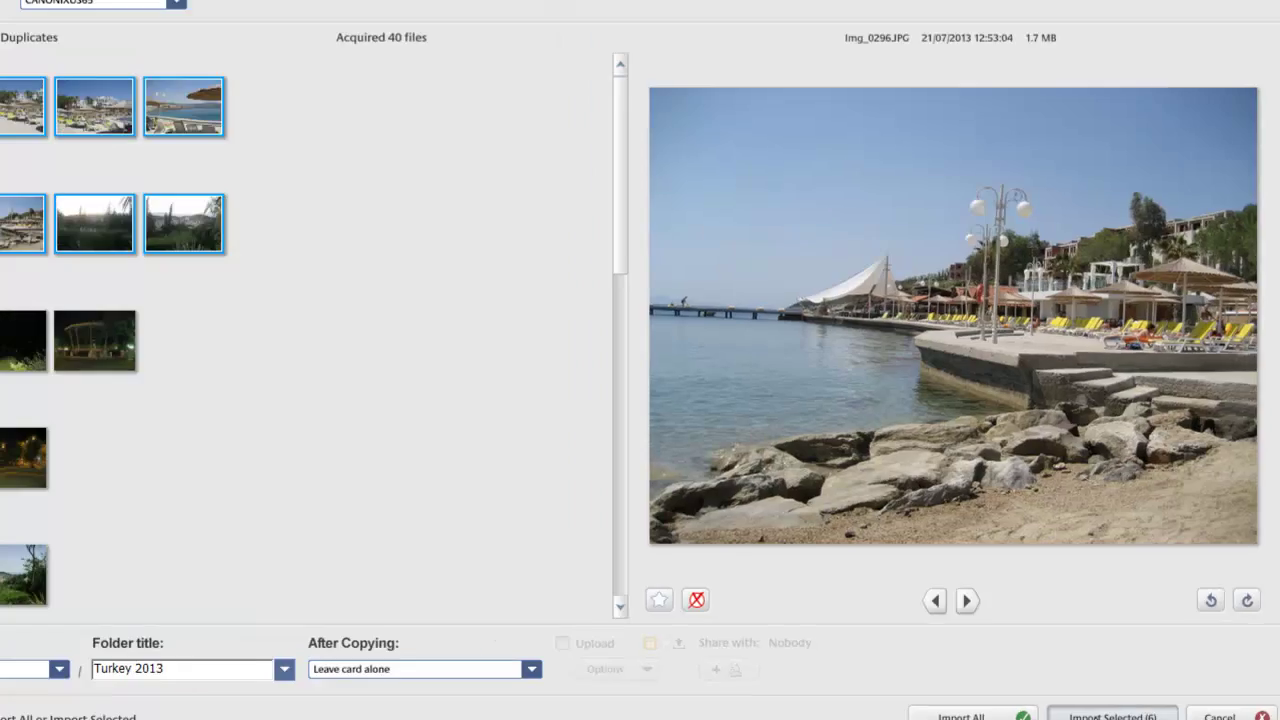
click(840, 690)
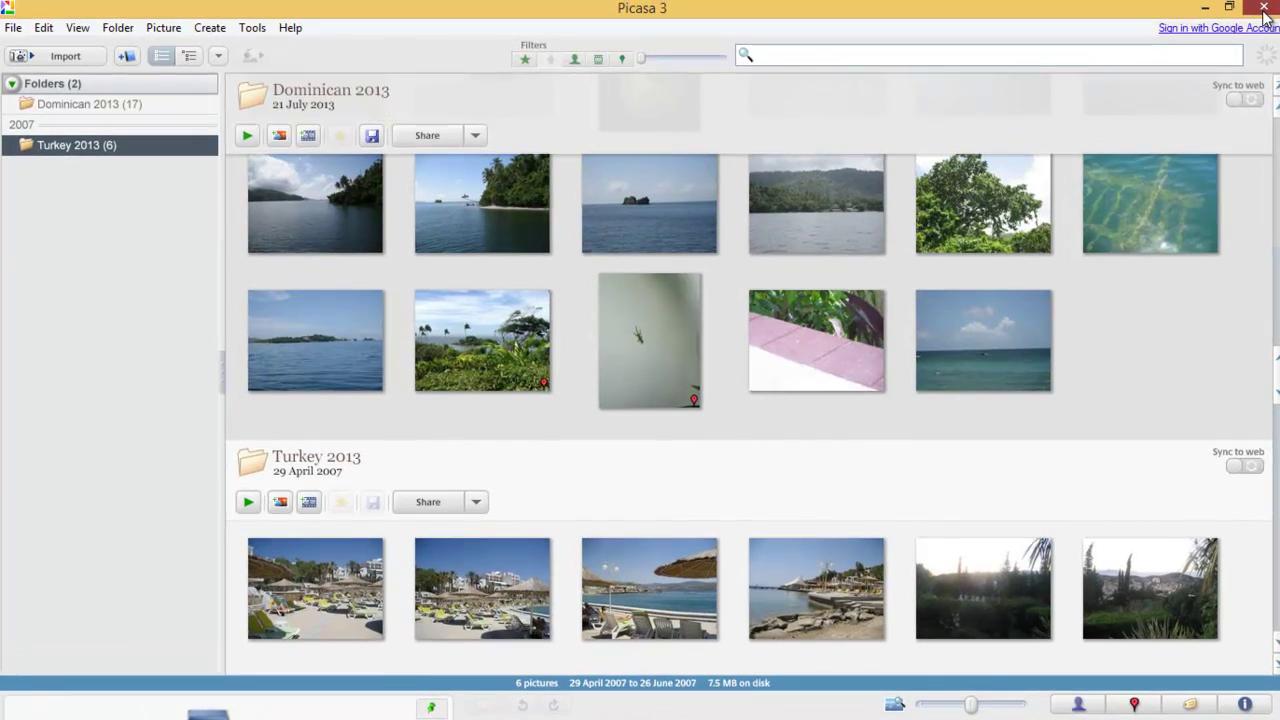
click(1263, 8)
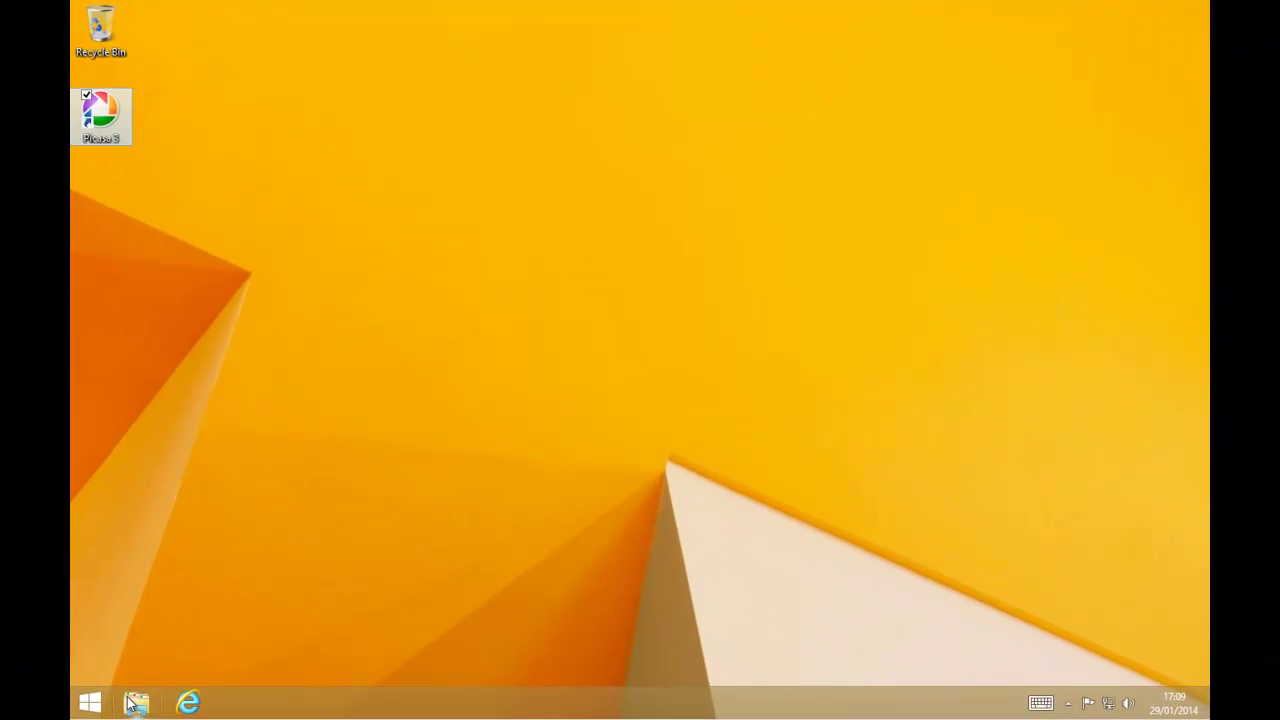
Examine the imported photos in the Turkey 2013 folder under Pictures in File Explorer, and close the window.
click(135, 704)
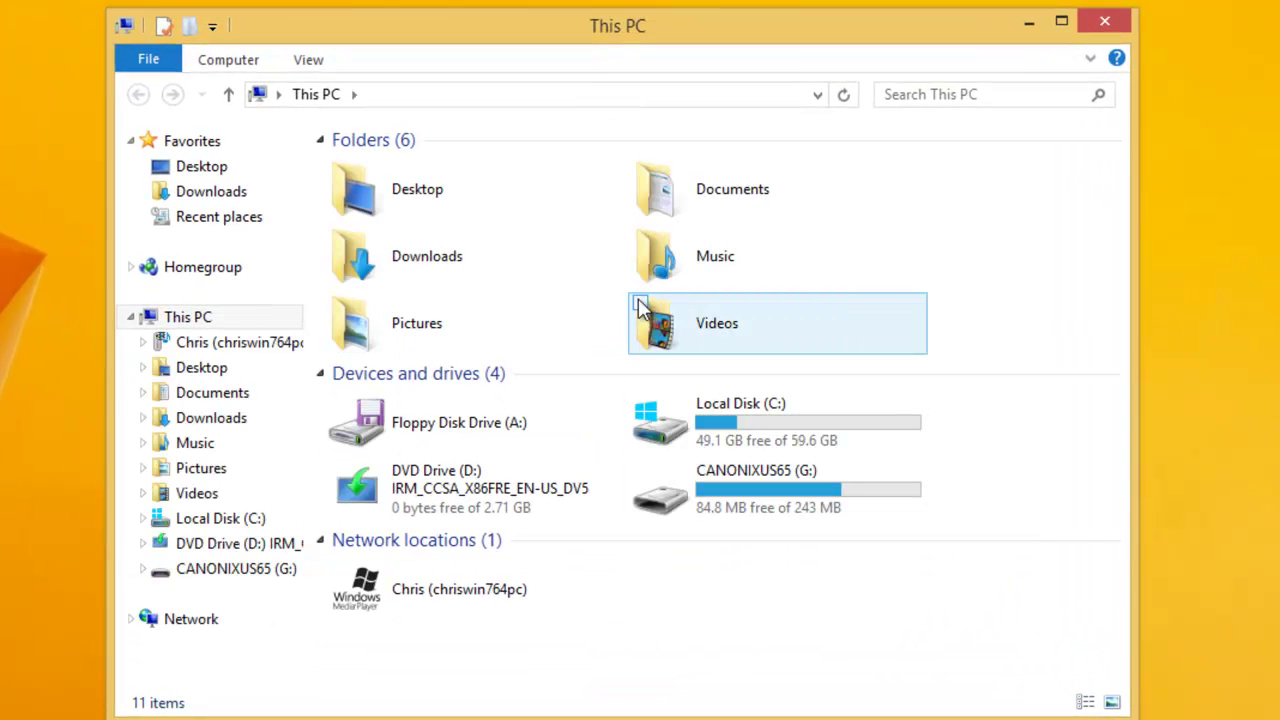
double_click(400, 335)
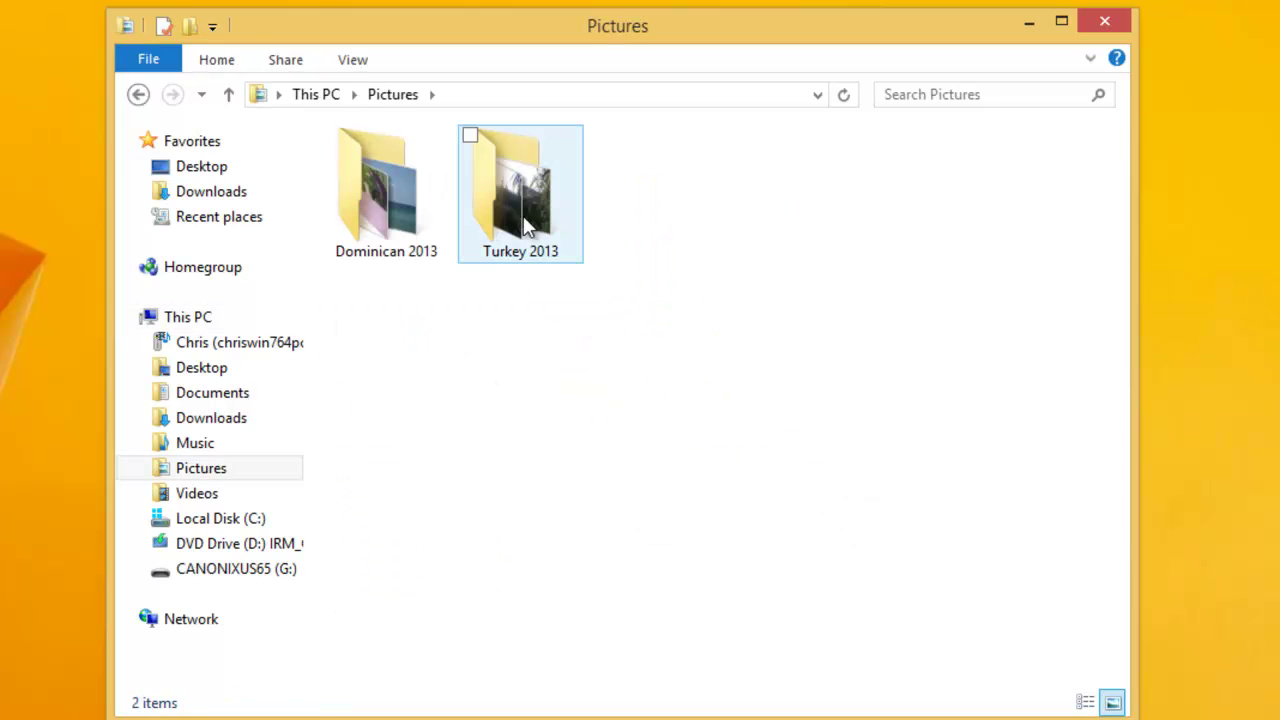
mouse_move(506, 209)
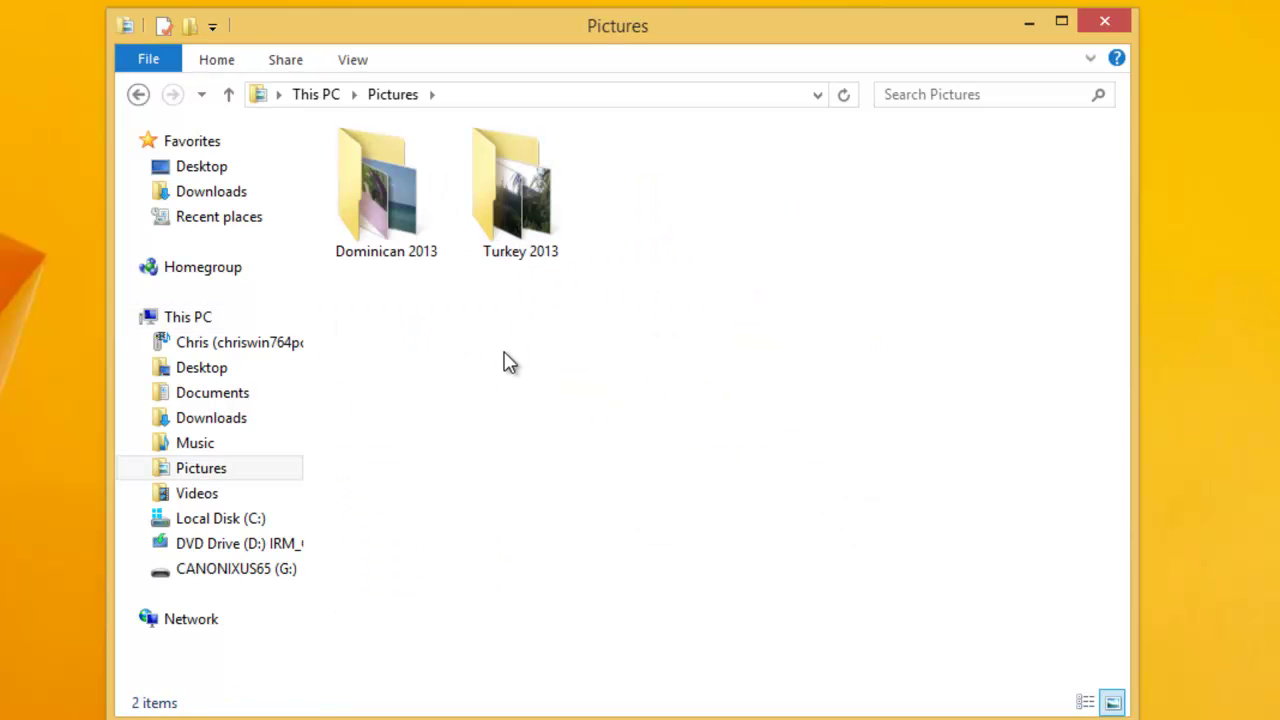
double_click(508, 209)
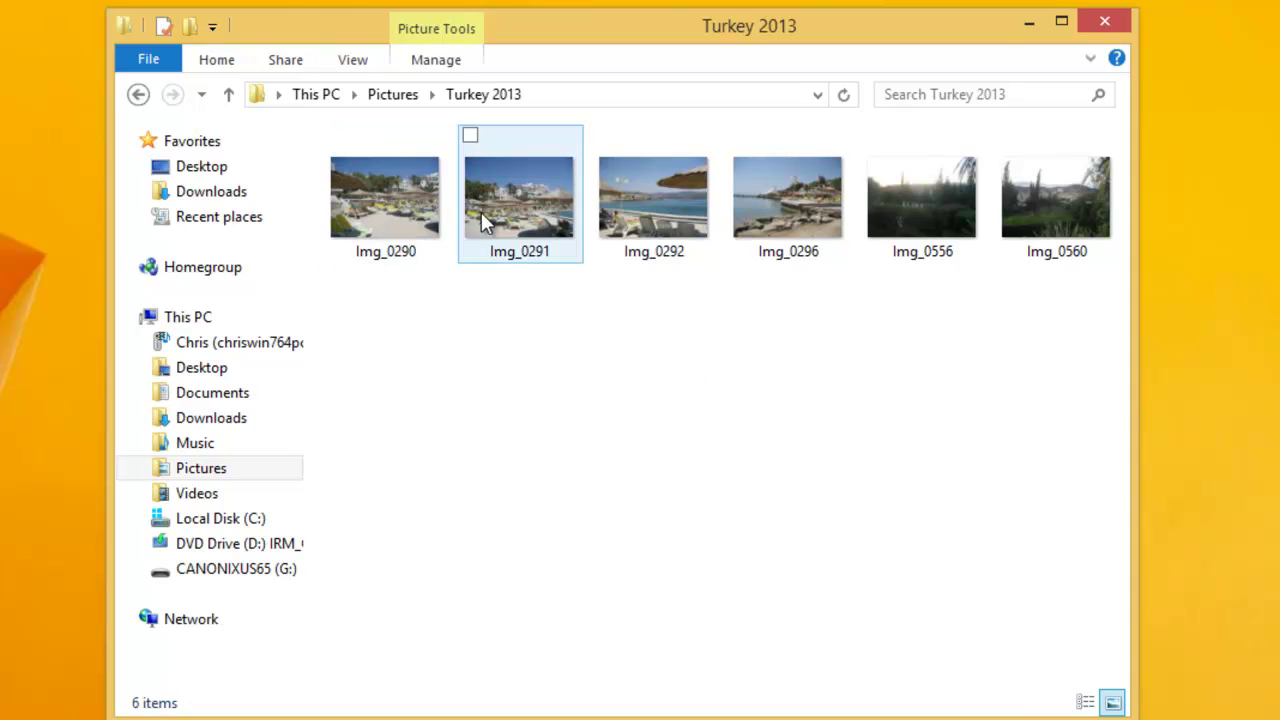
mouse_move(1058, 219)
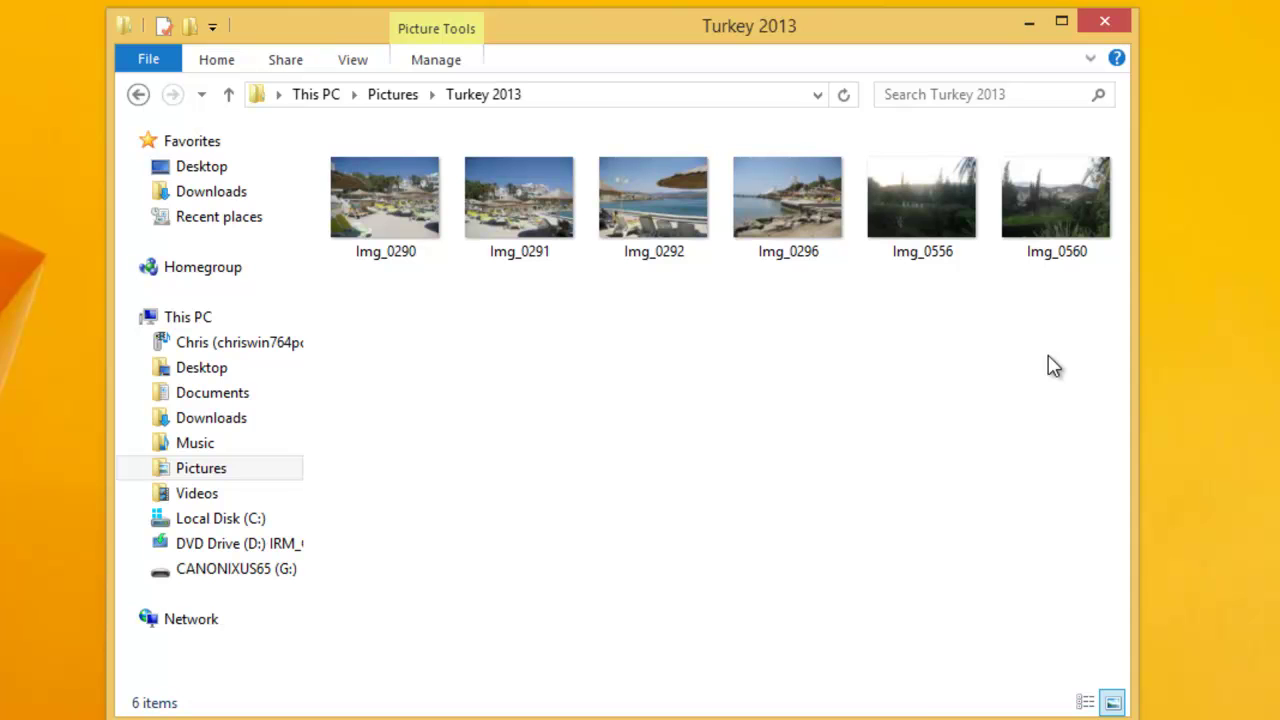
click(1107, 28)
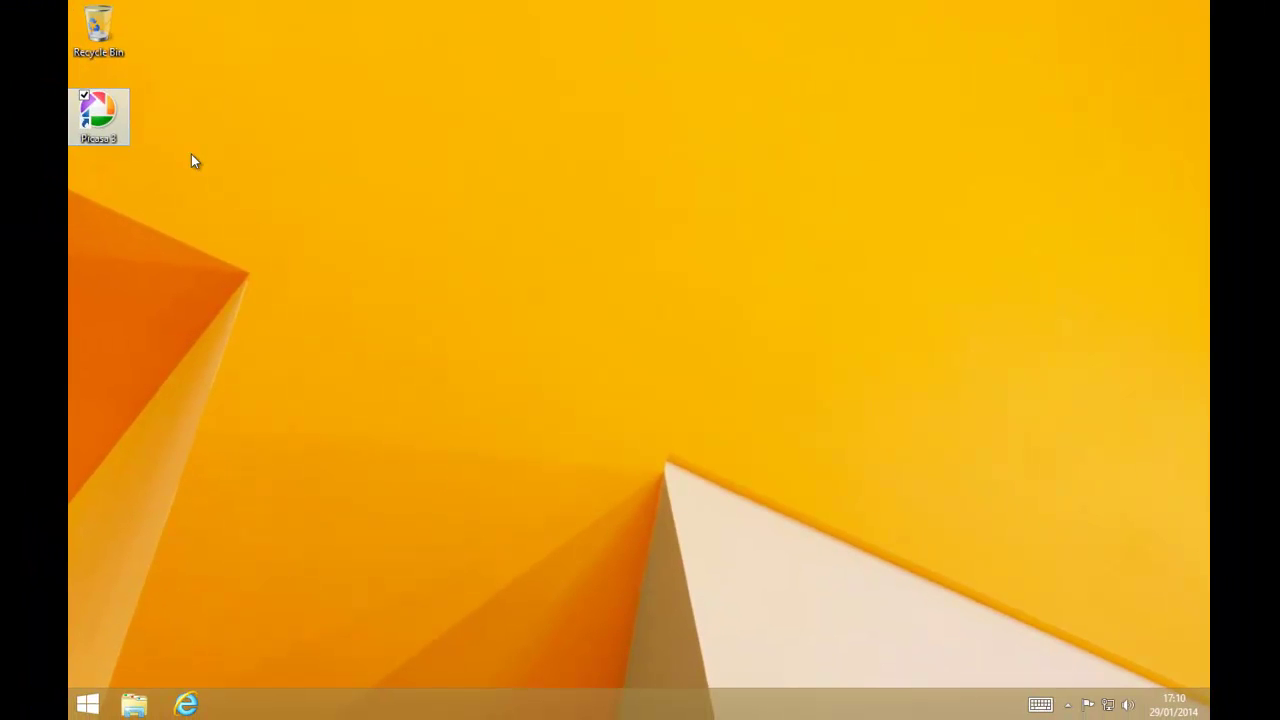
Switch back to Picasa 3 and start a new import from the CANONIXUS65 card.
double_click(109, 131)
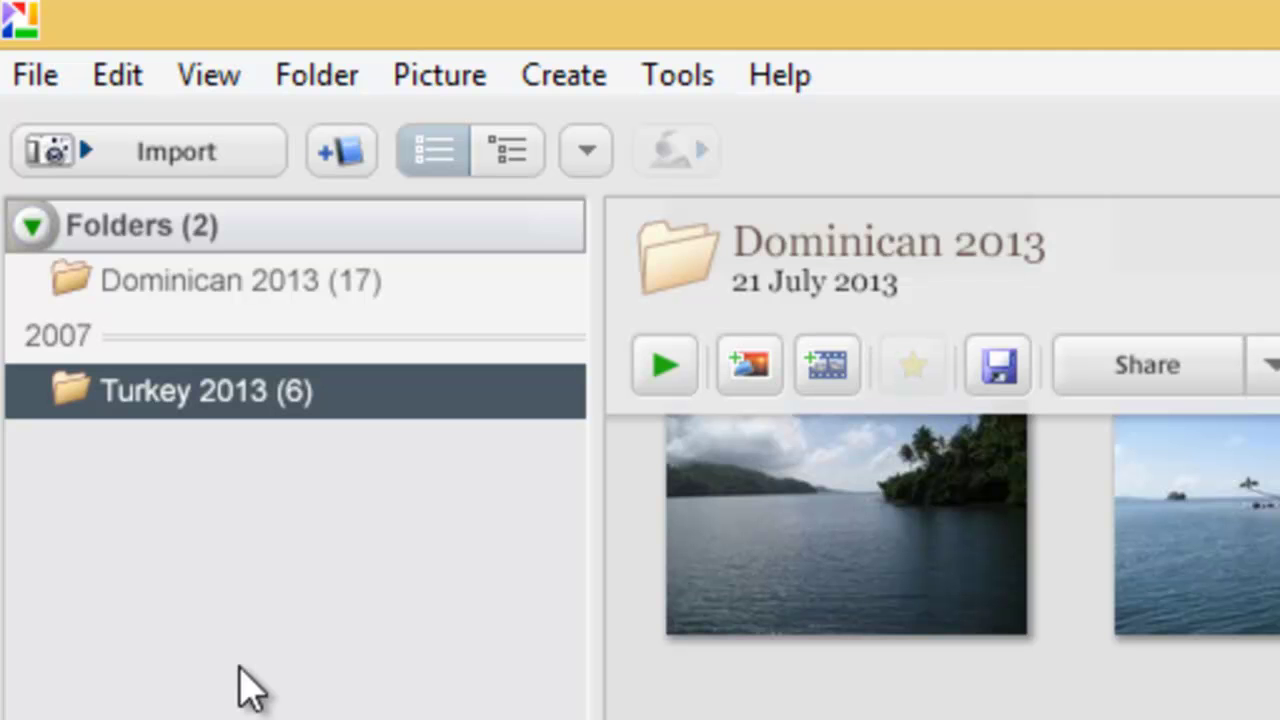
click(200, 175)
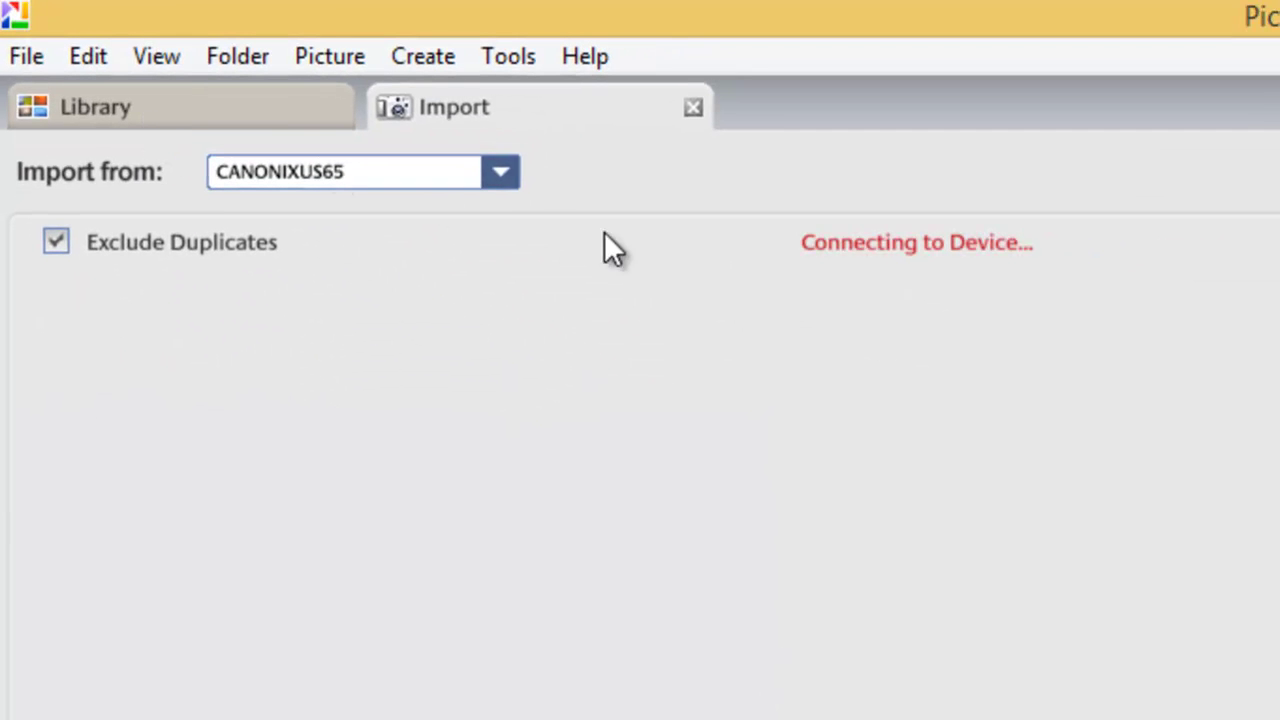
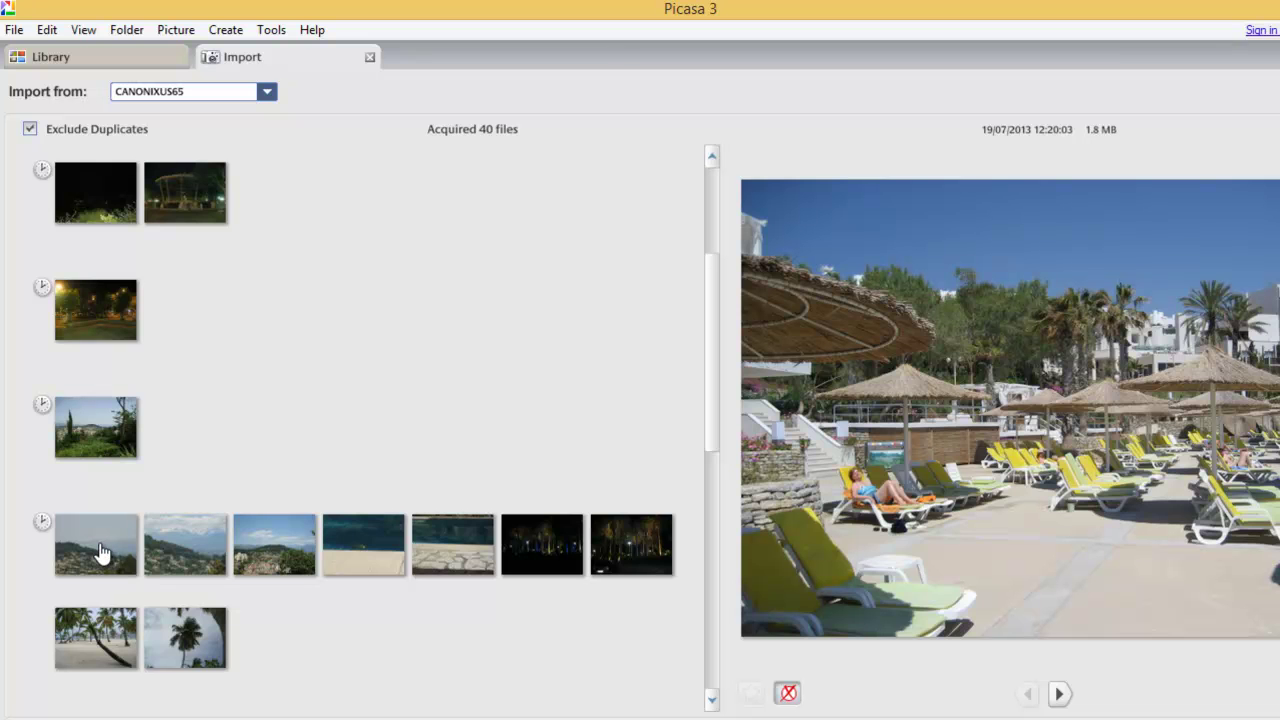
Select the first, fourth and seventh photos in the row of seven for import.
click(101, 553)
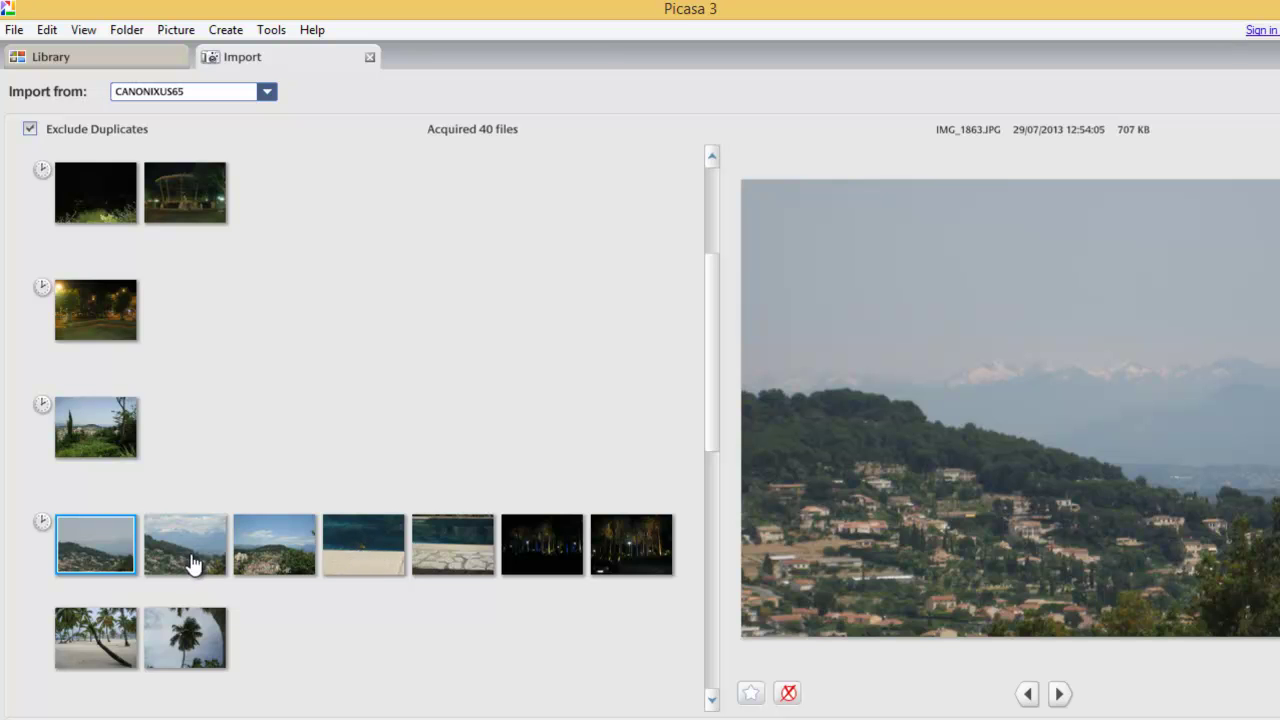
click(372, 563)
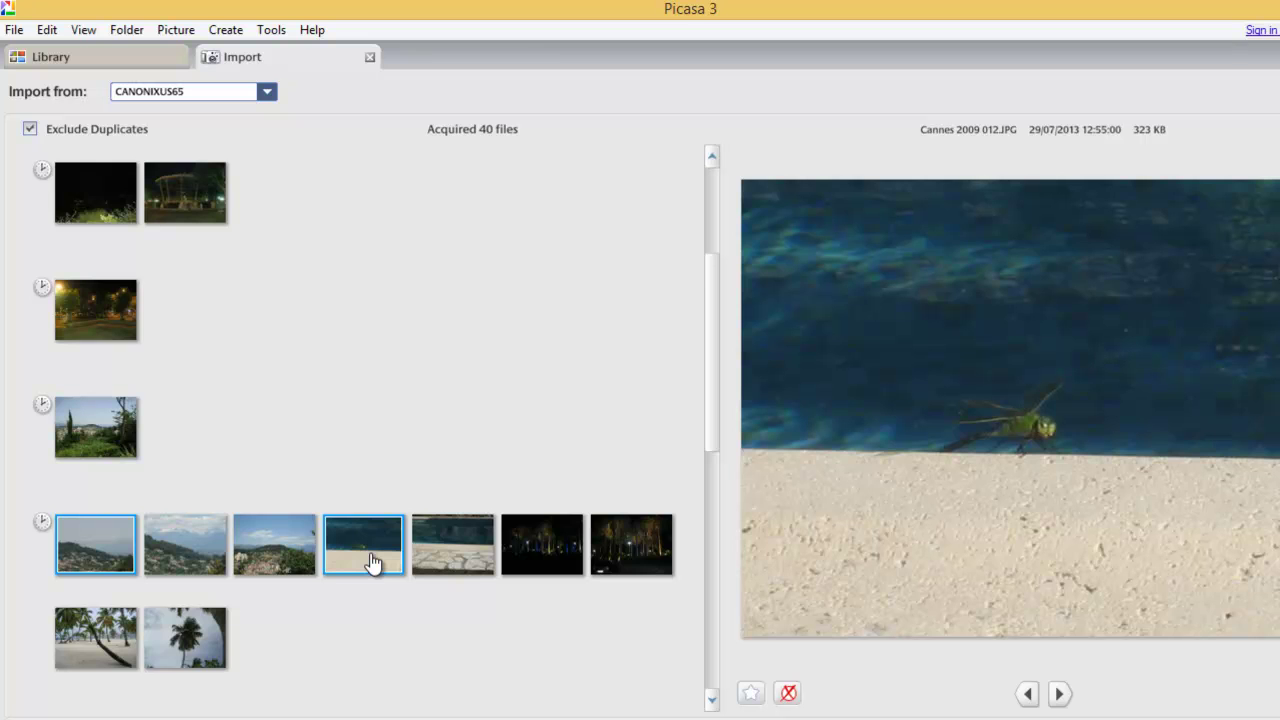
click(628, 555)
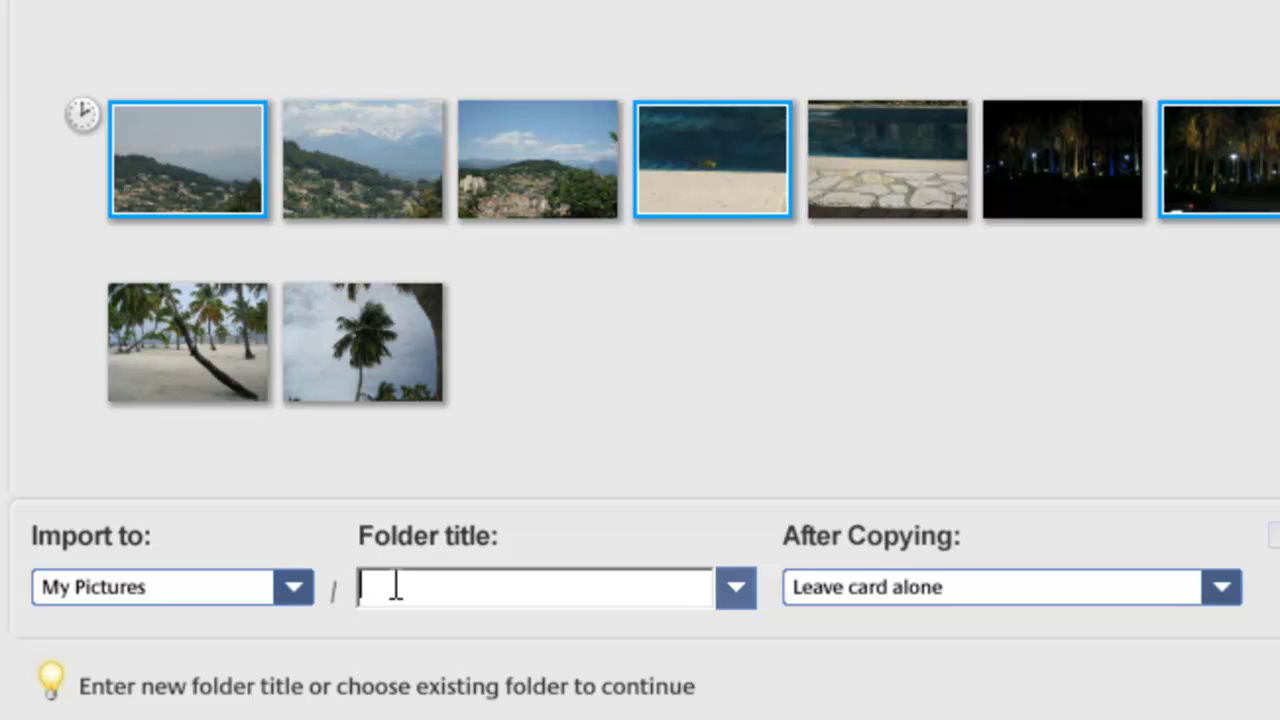
Import the three selected photos into a folder titled France 2013, choosing to leave the card alone after copying.
text(F)
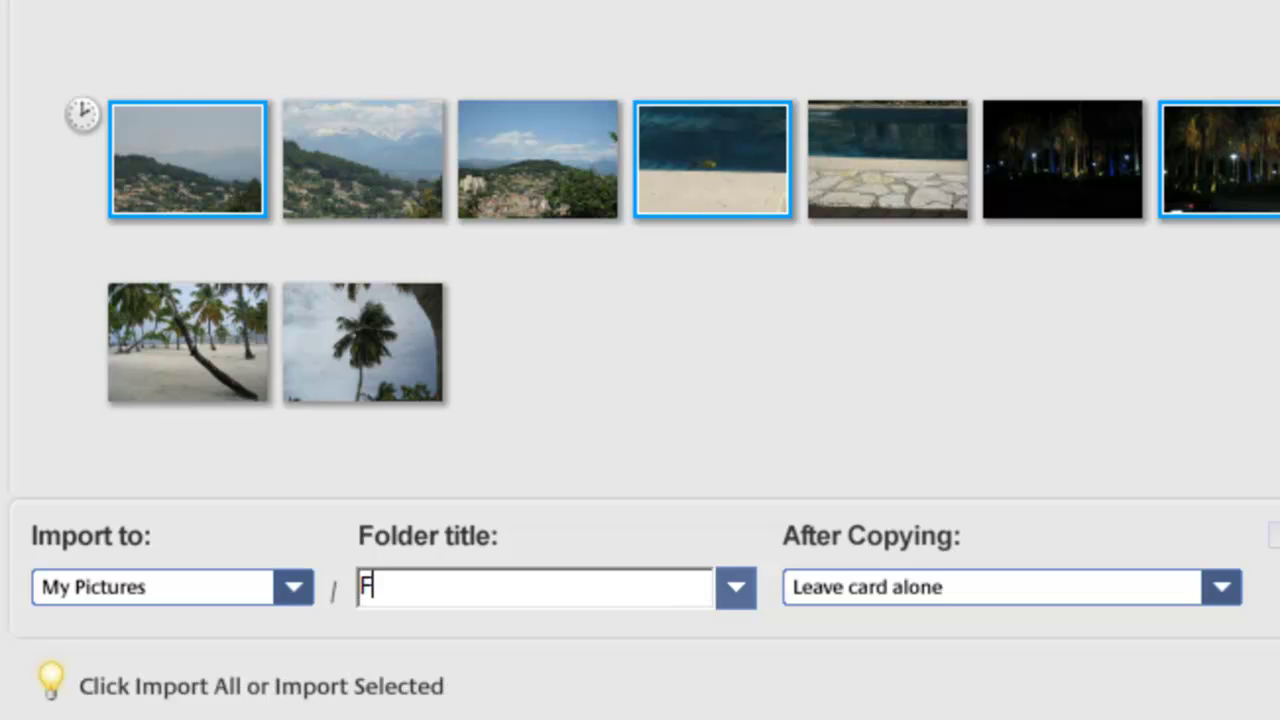
text(rance)
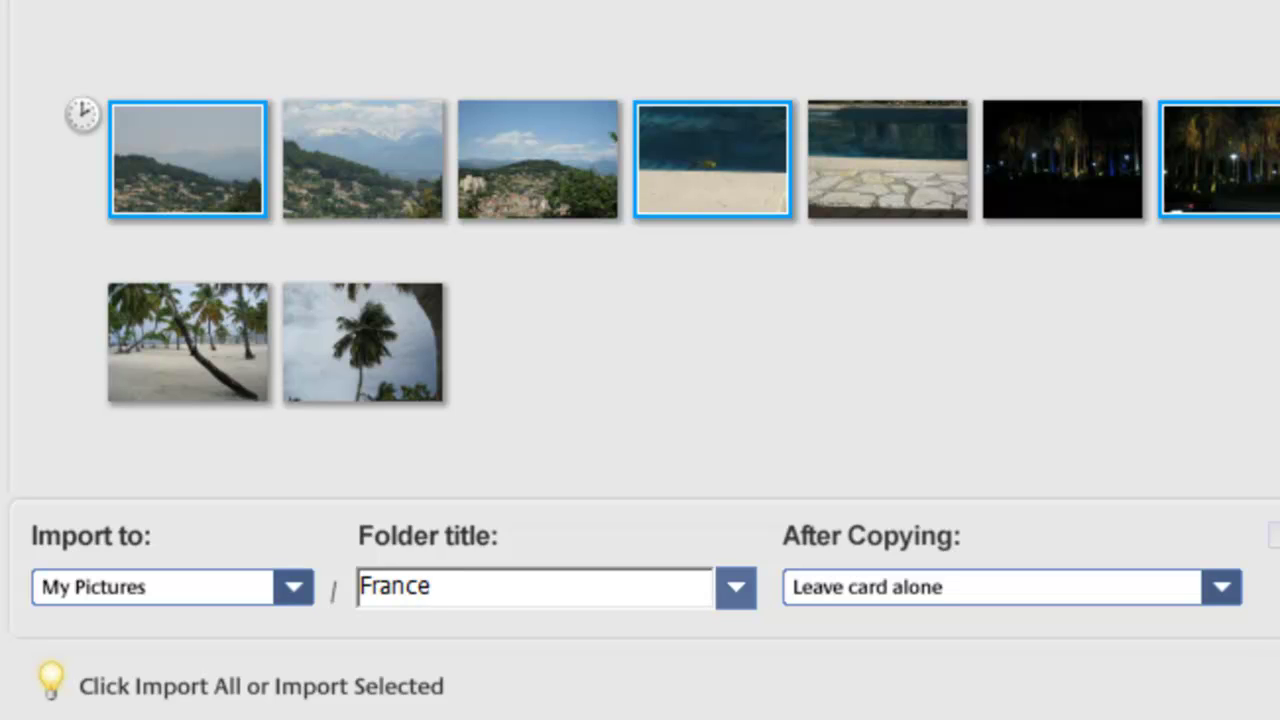
text(2013)
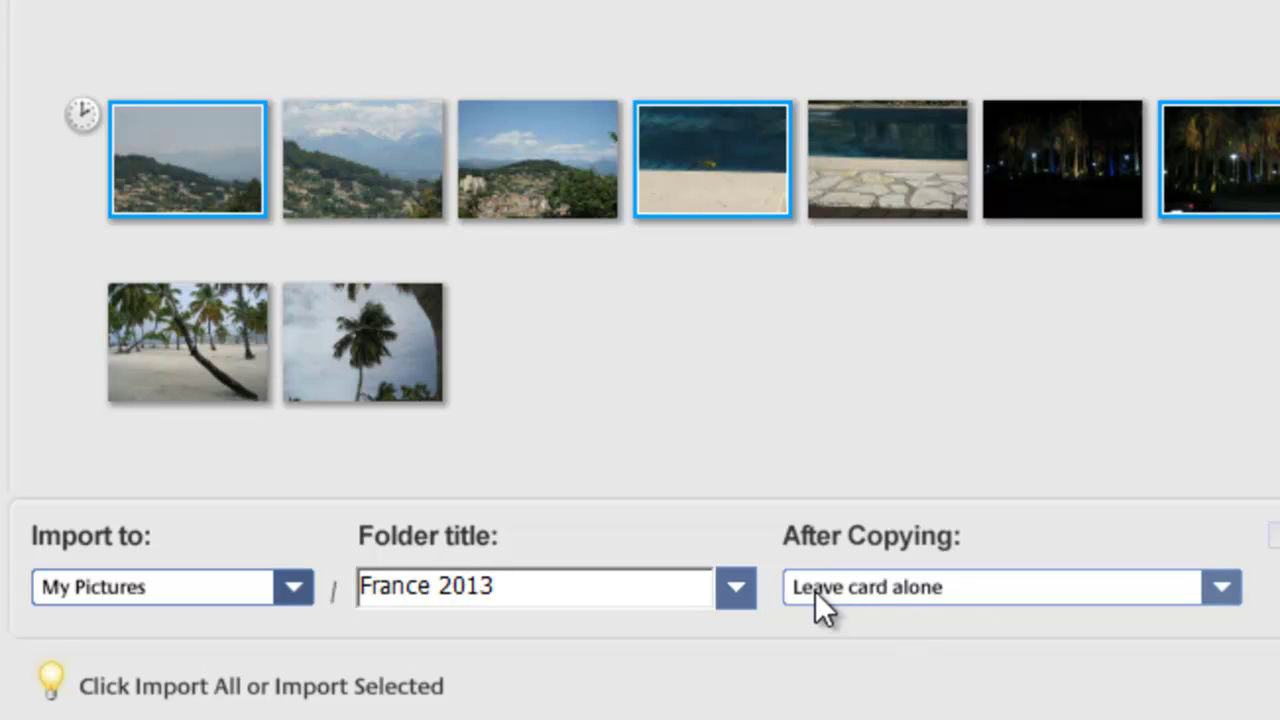
click(1219, 595)
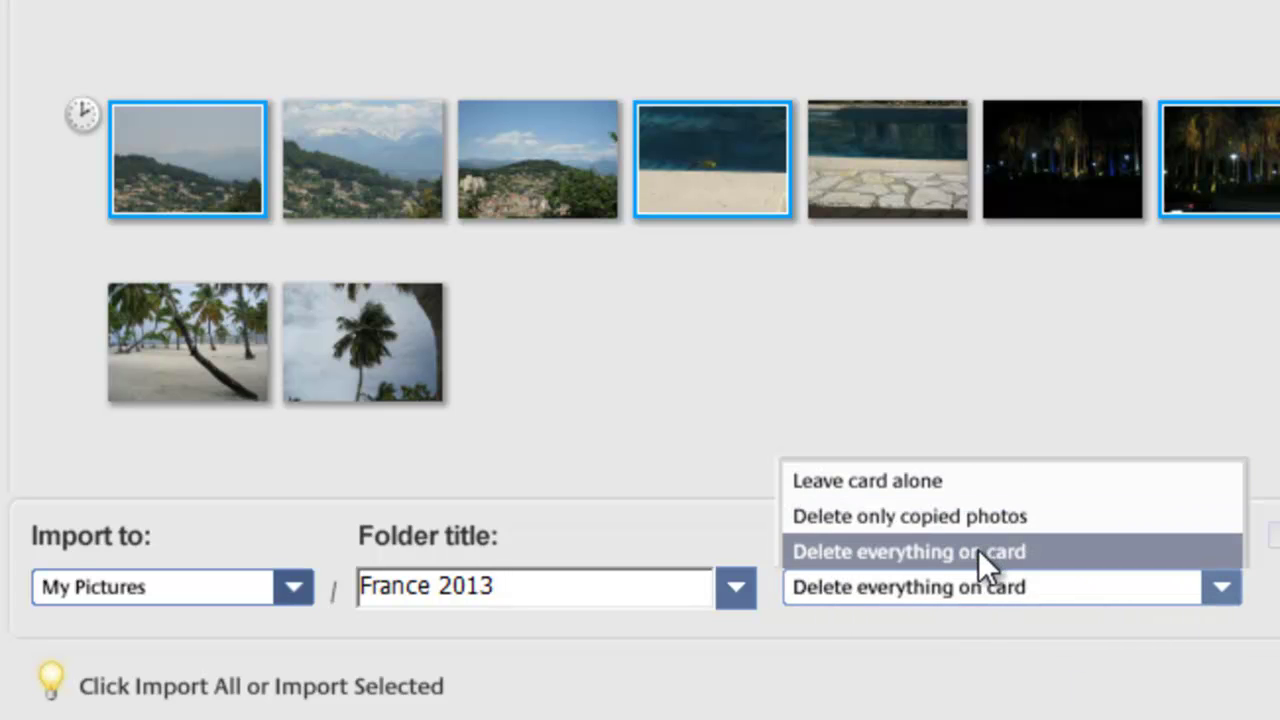
click(907, 482)
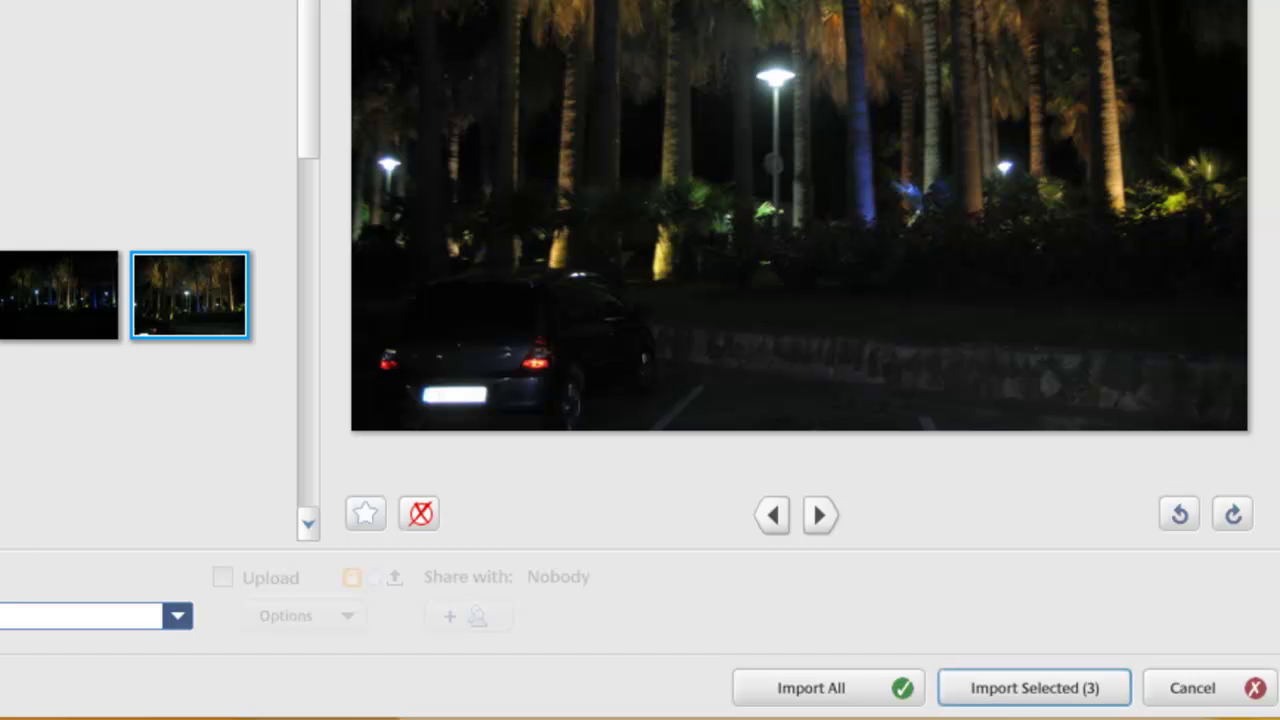
click(1024, 706)
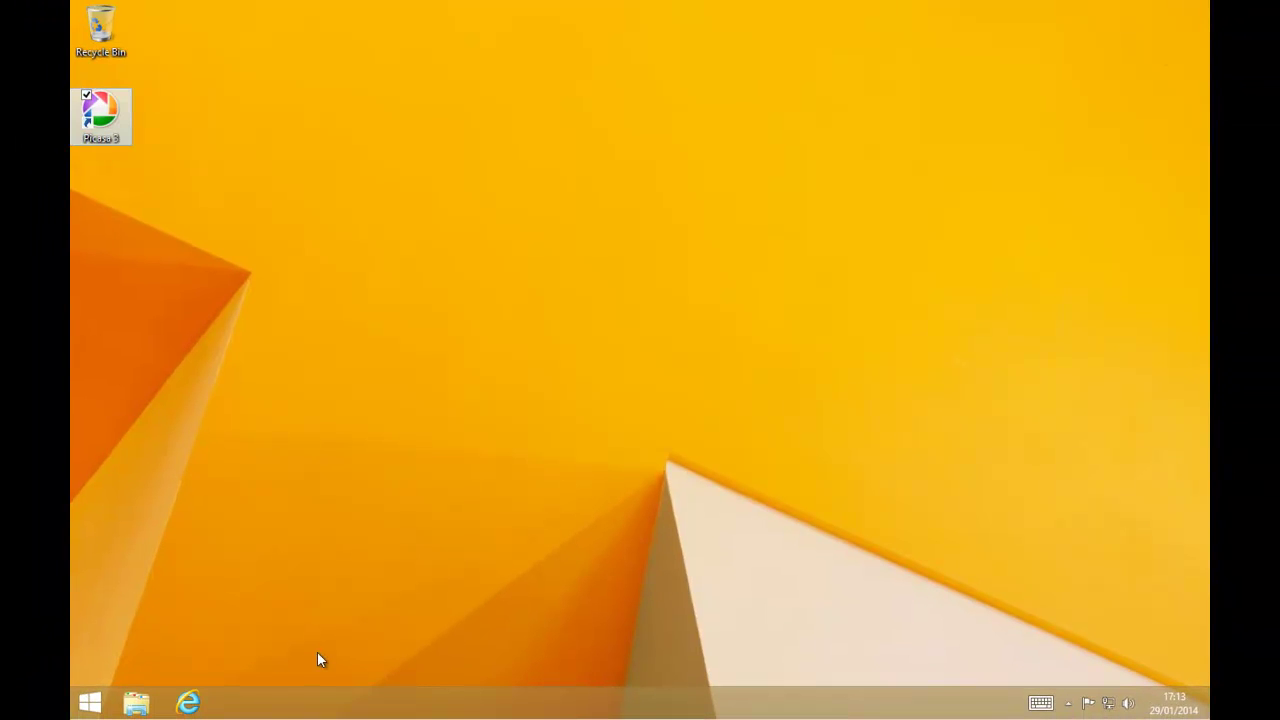
Open the France 2013 folder under Pictures in File Explorer to check the imported photos.
click(138, 705)
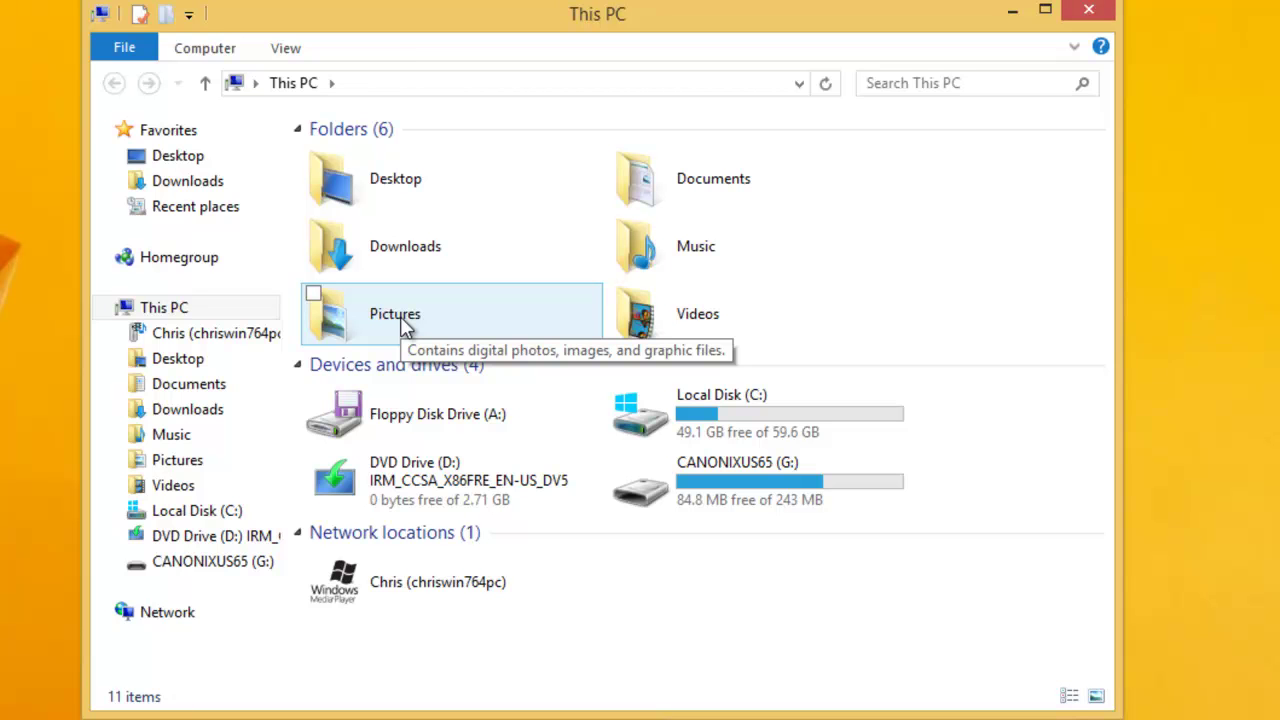
double_click(360, 329)
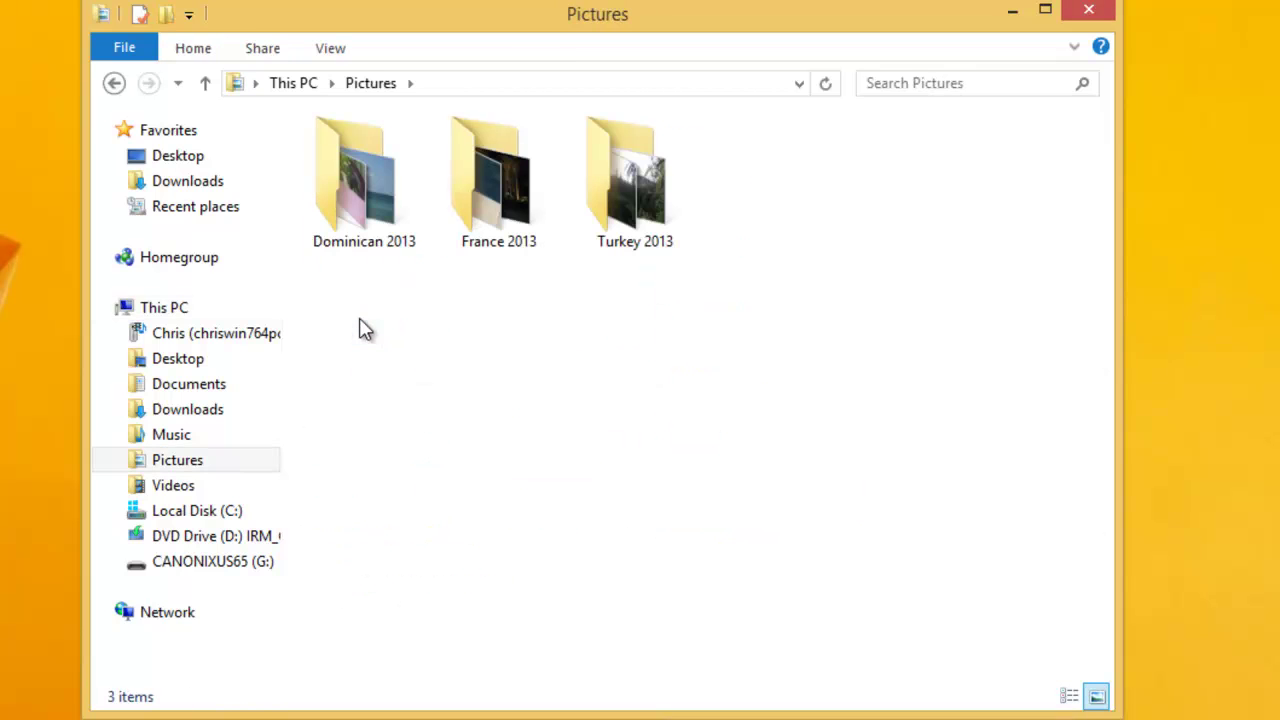
mouse_move(494, 236)
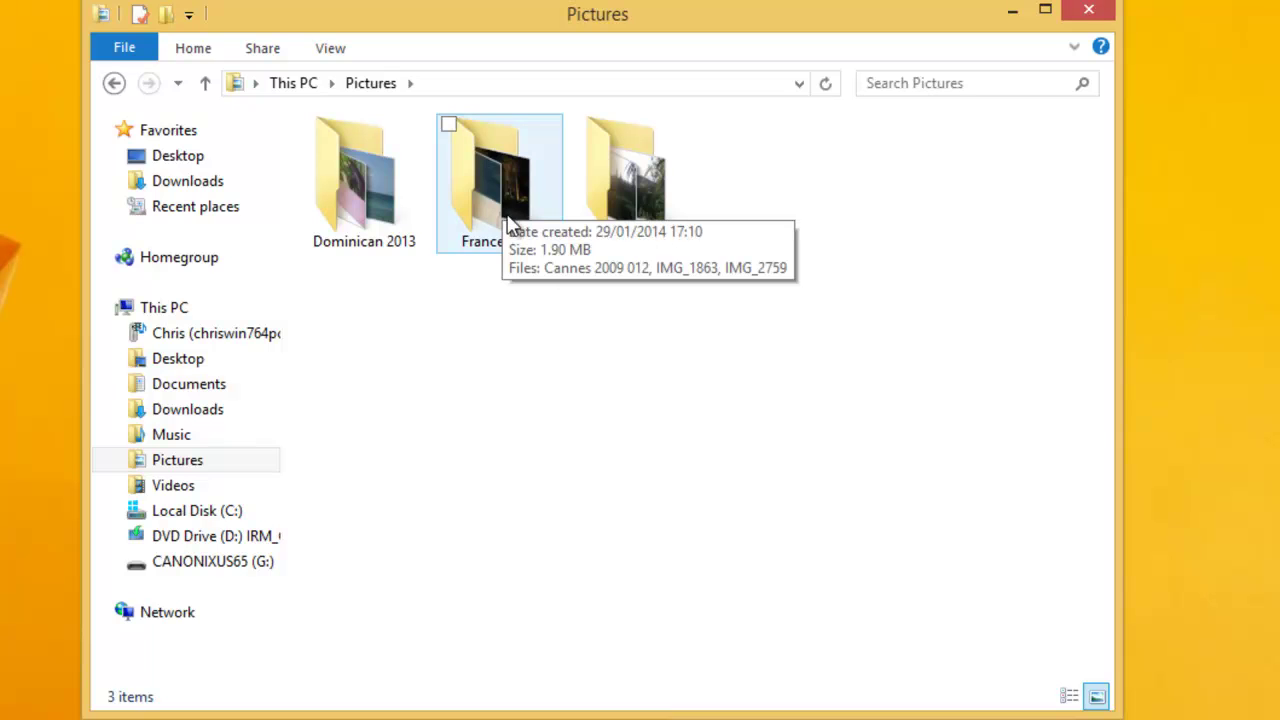
double_click(500, 233)
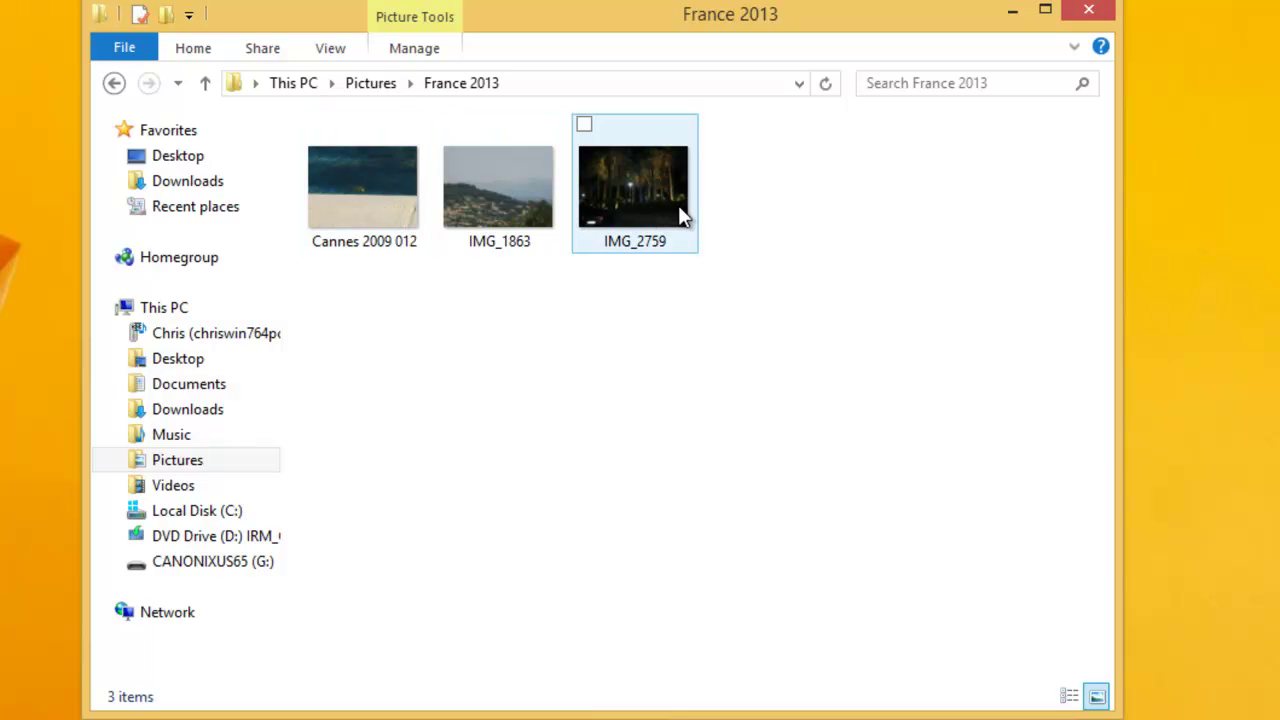
View the Cannes 2009 012 photo, return to the desktop and close the France 2013 folder window.
double_click(358, 189)
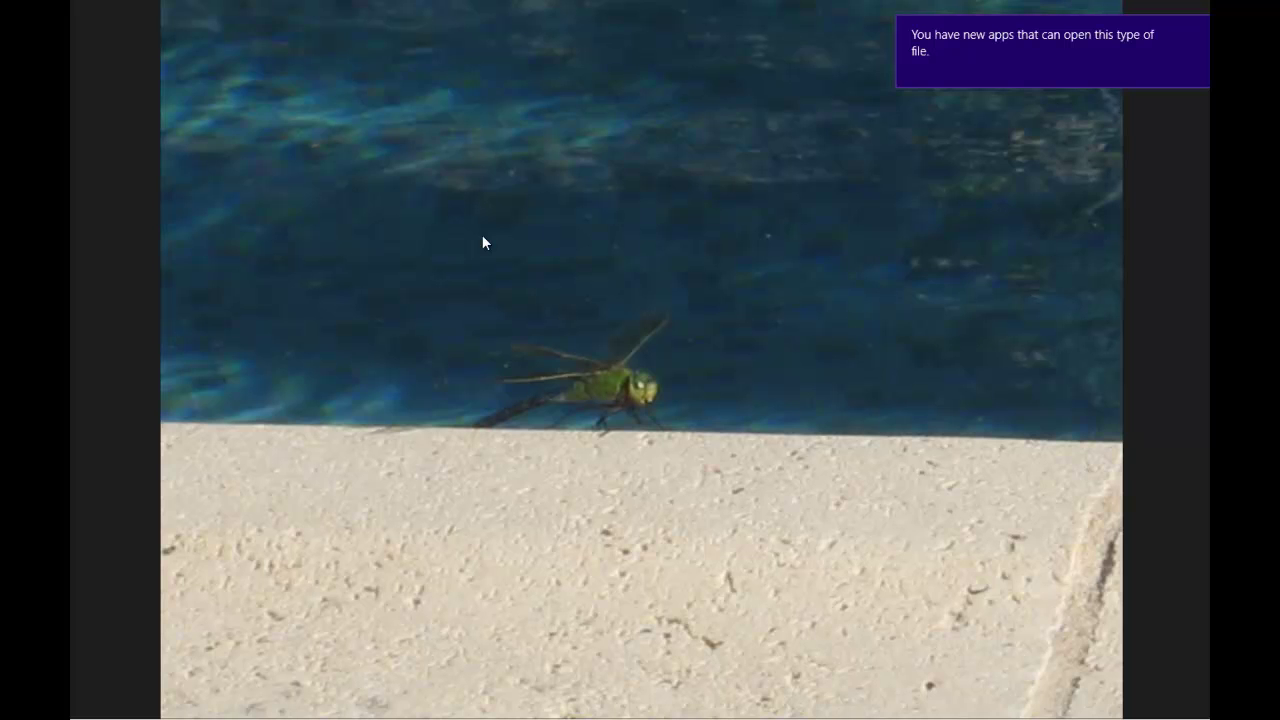
right_click(483, 286)
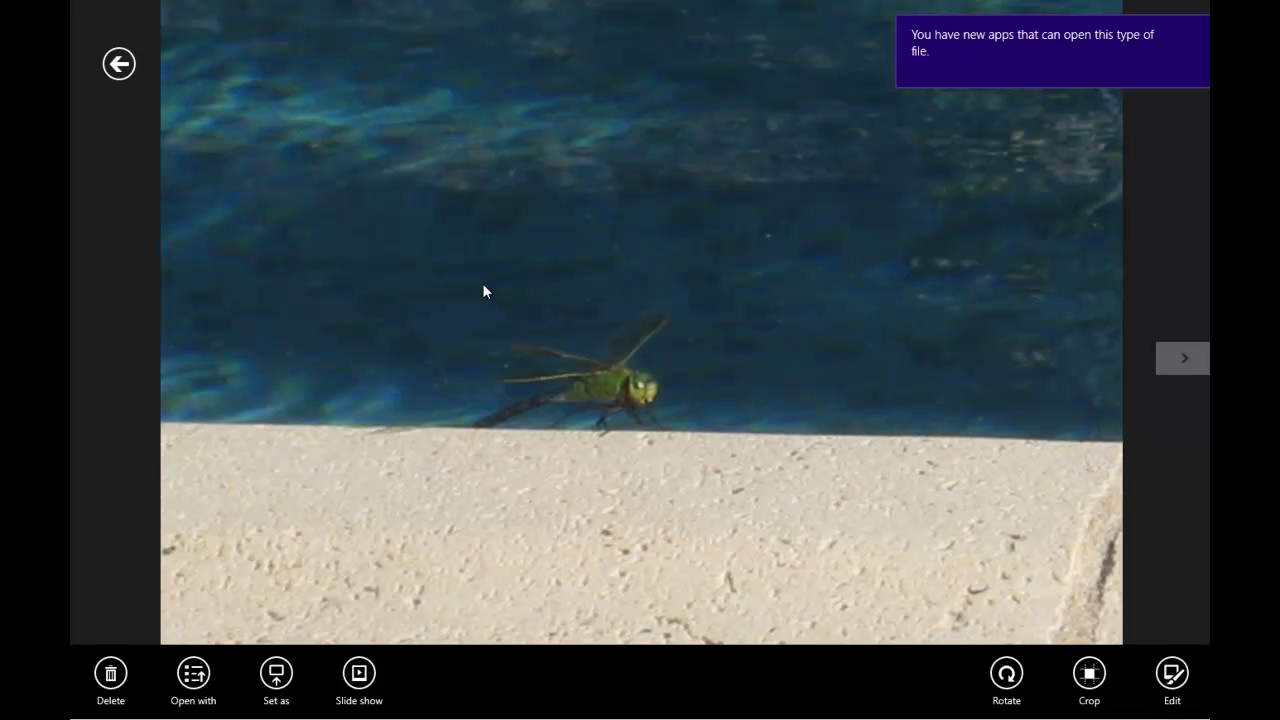
key(super)
click(286, 535)
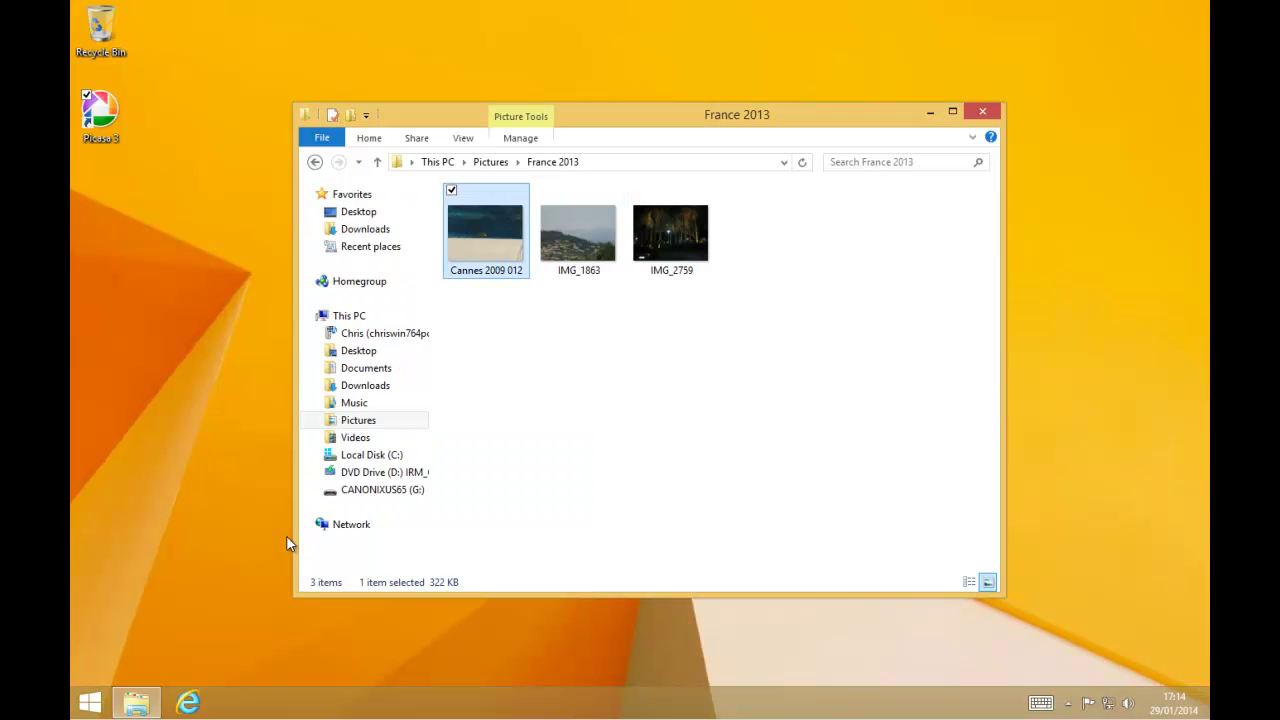
click(982, 112)
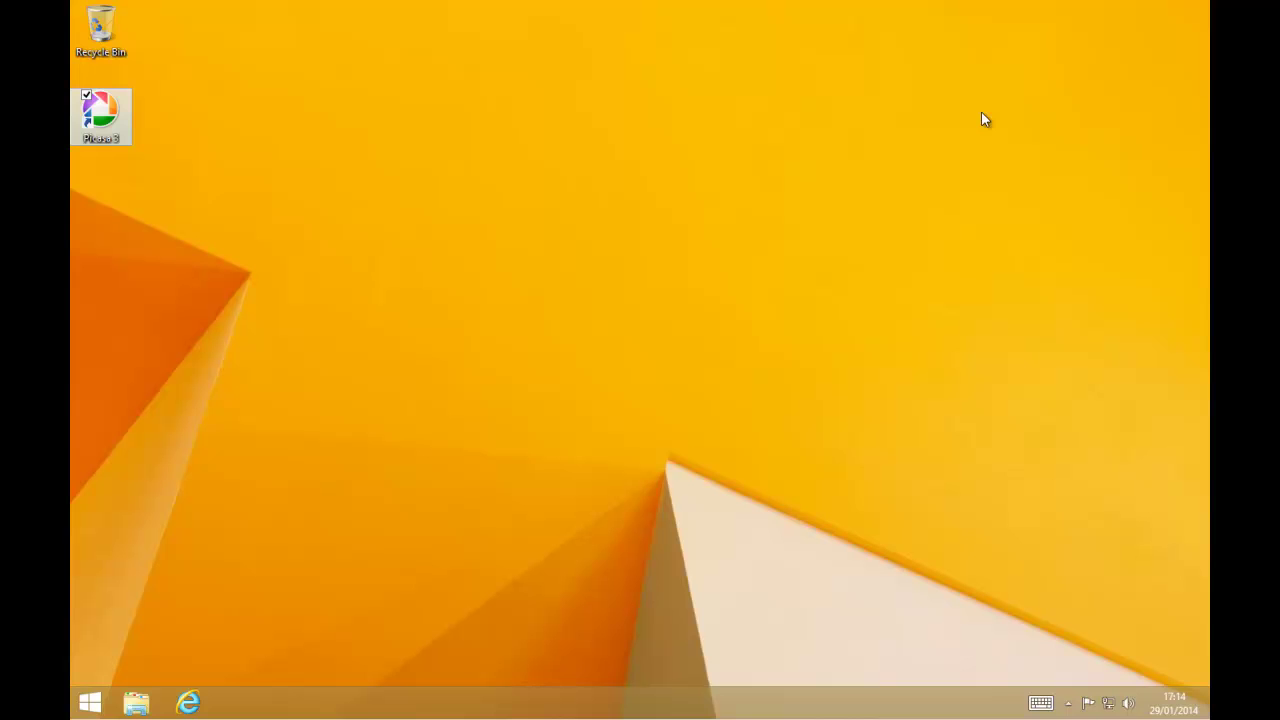
Start another Picasa 3 import from the CANONIXUS65 card and select the second, third, fifth and sixth photos in the row of seven.
double_click(104, 117)
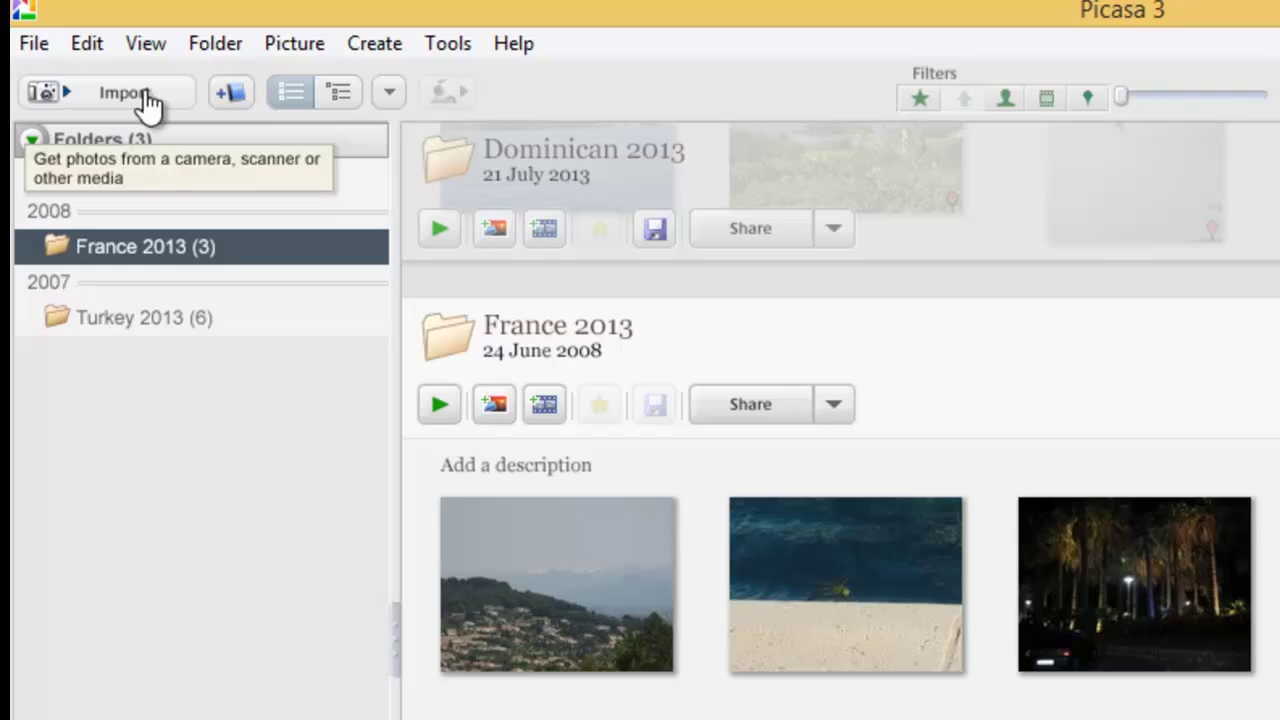
click(146, 95)
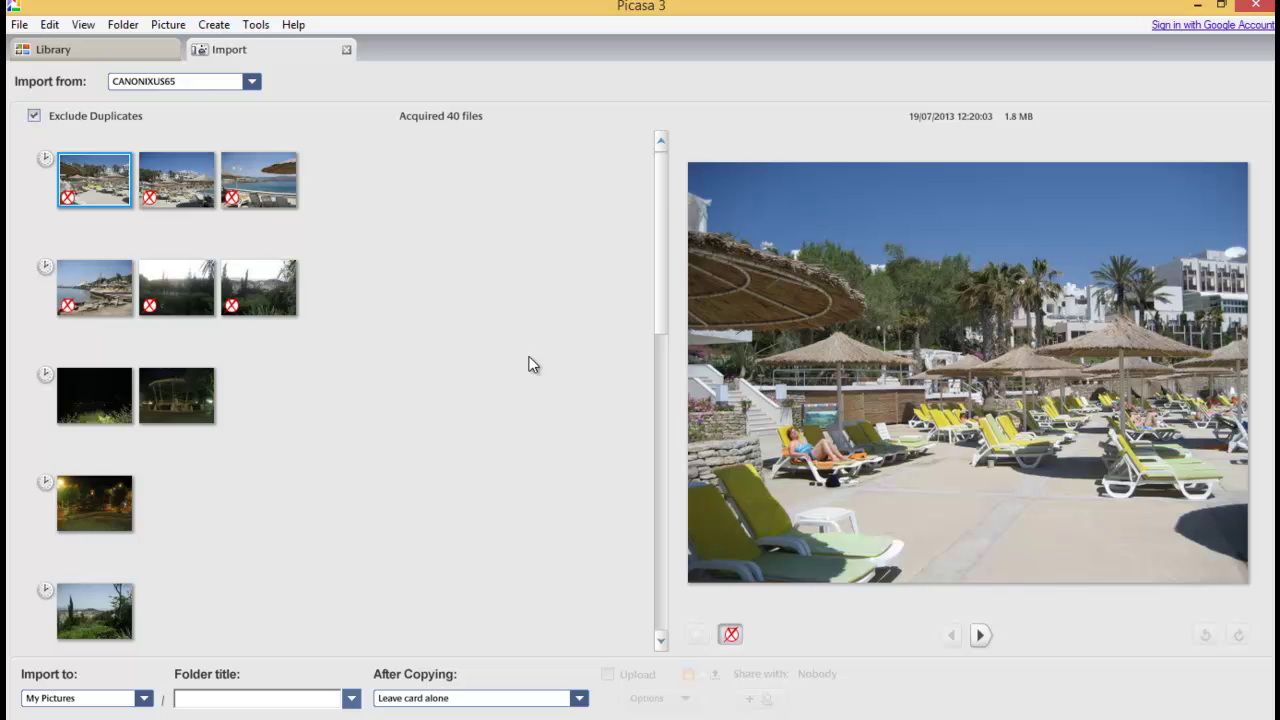
scroll(533, 365, down, 3)
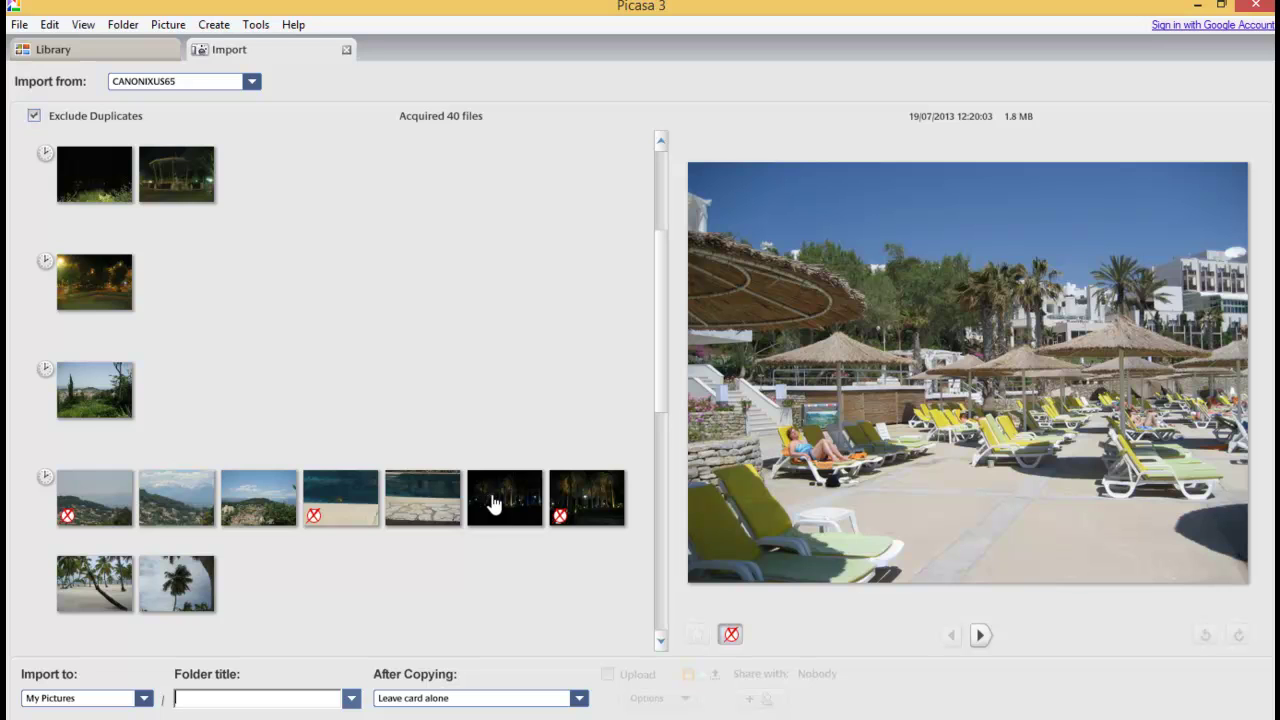
click(166, 518)
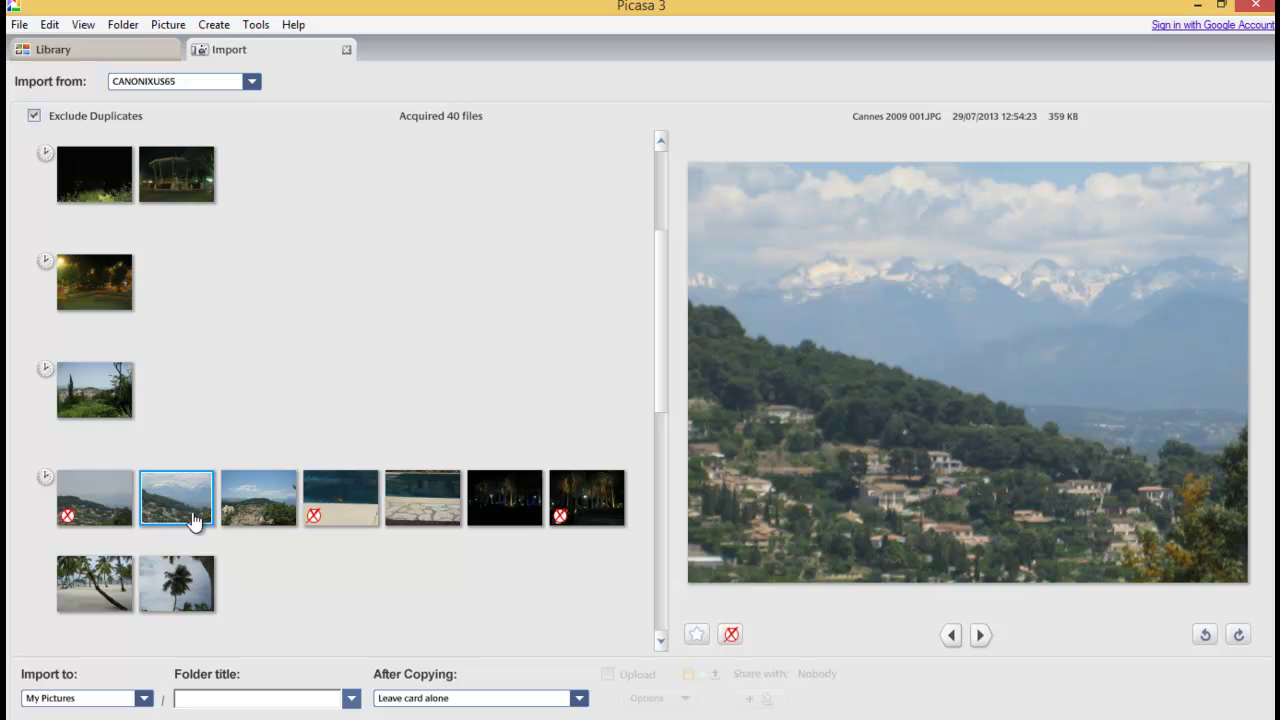
click(253, 517)
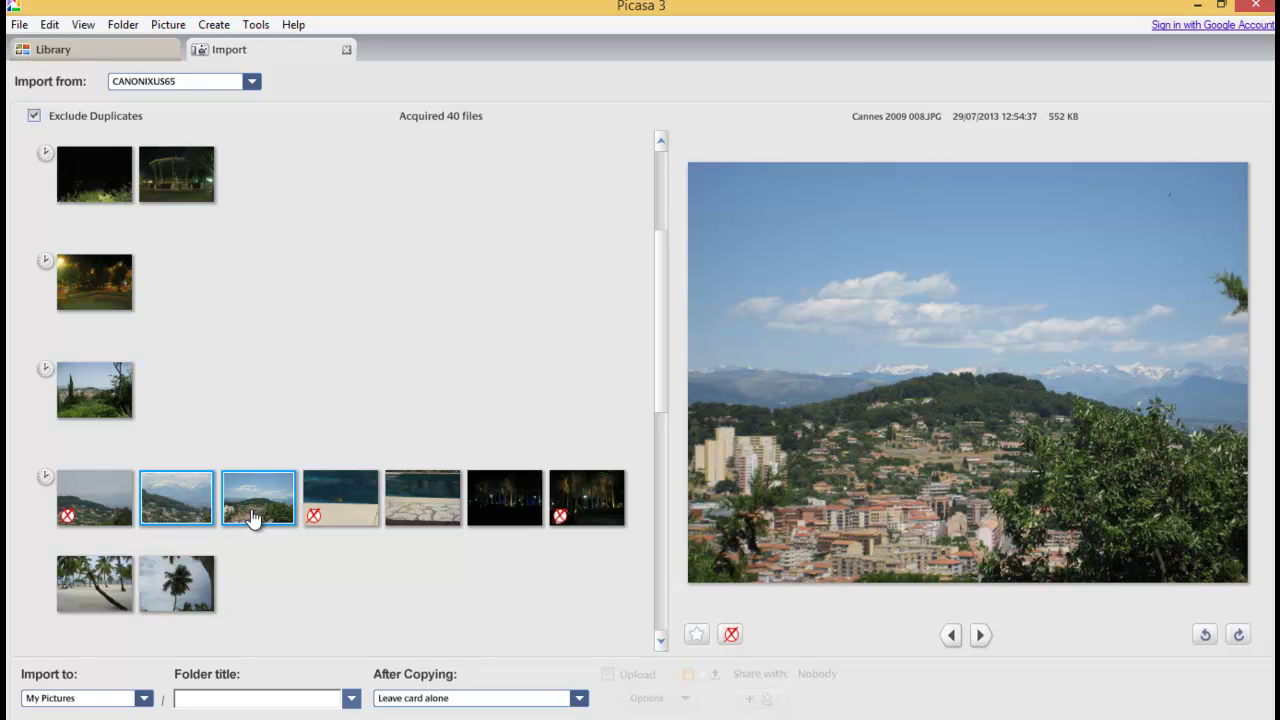
click(433, 497)
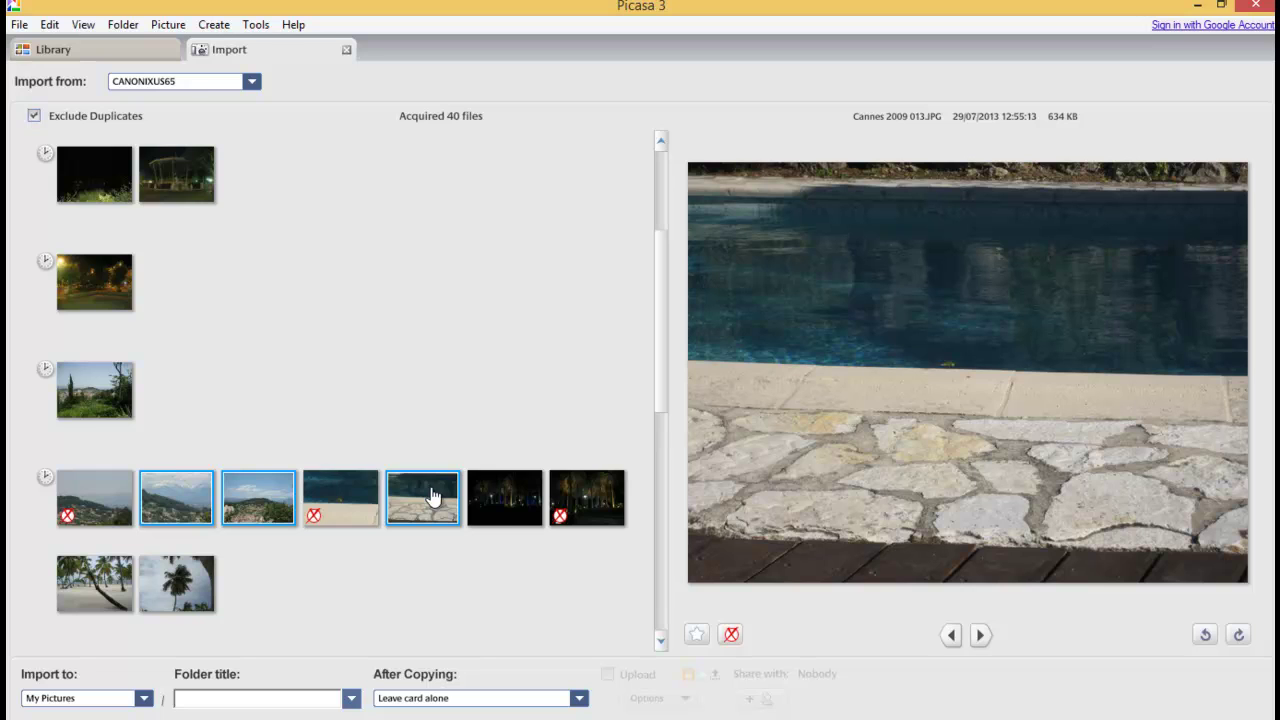
click(518, 507)
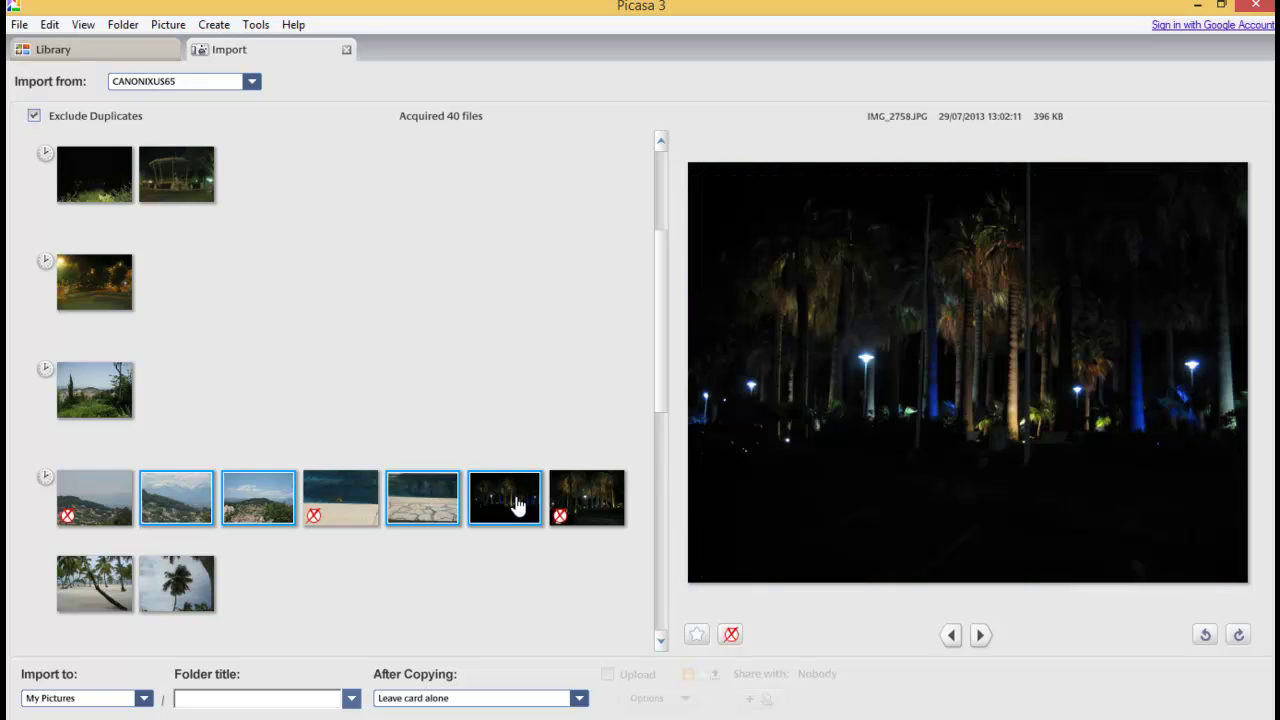
Try to use France 2013 as the folder title for the selected photos.
click(217, 699)
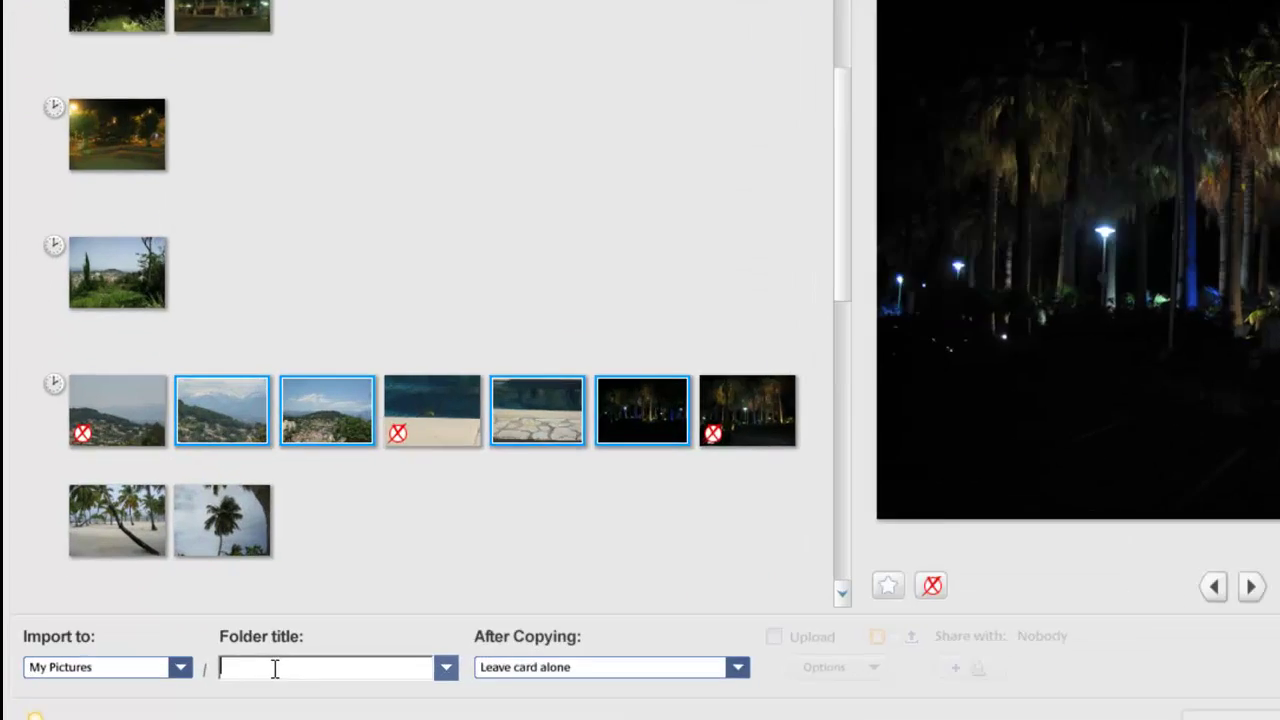
text(Franc)
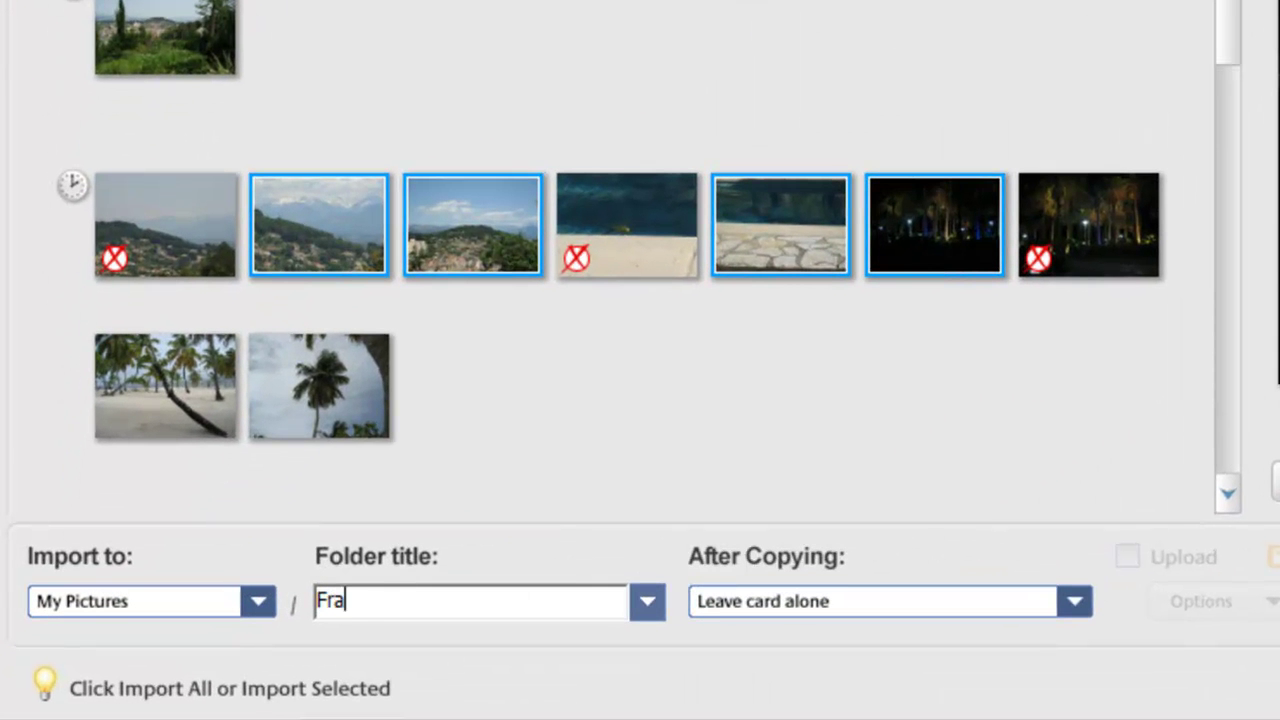
text(e 2013)
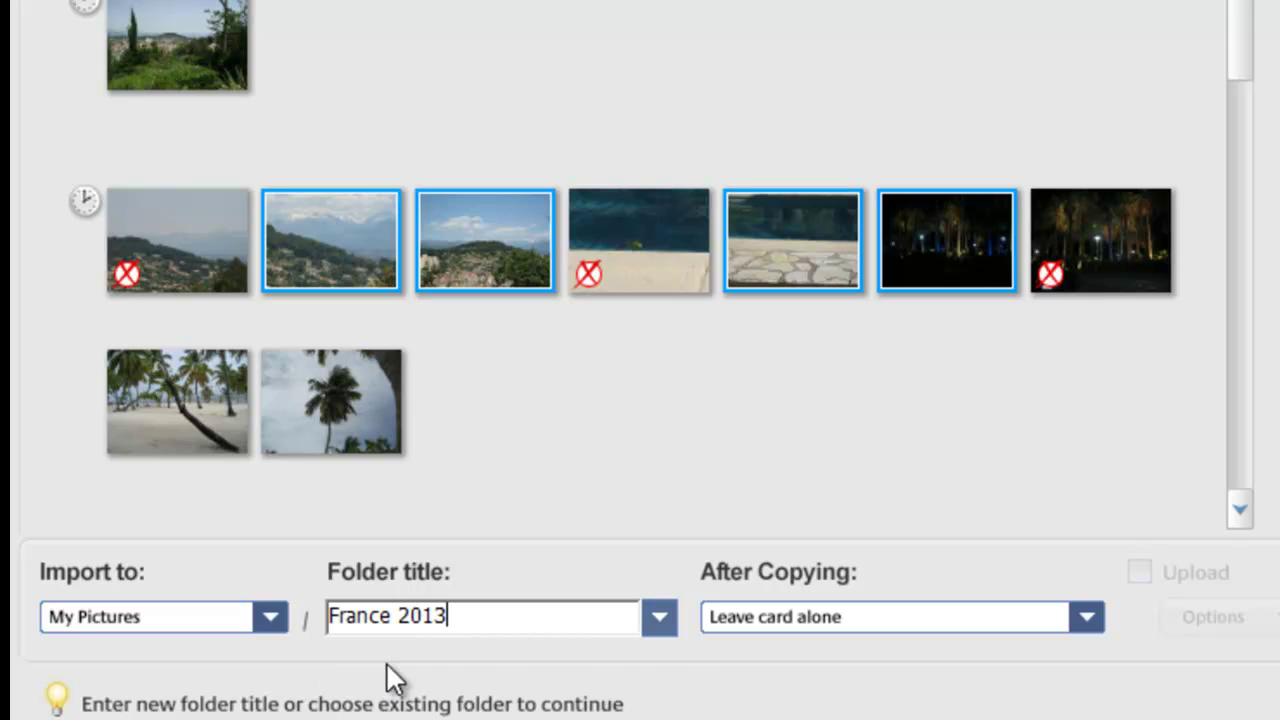
click(659, 616)
click(658, 614)
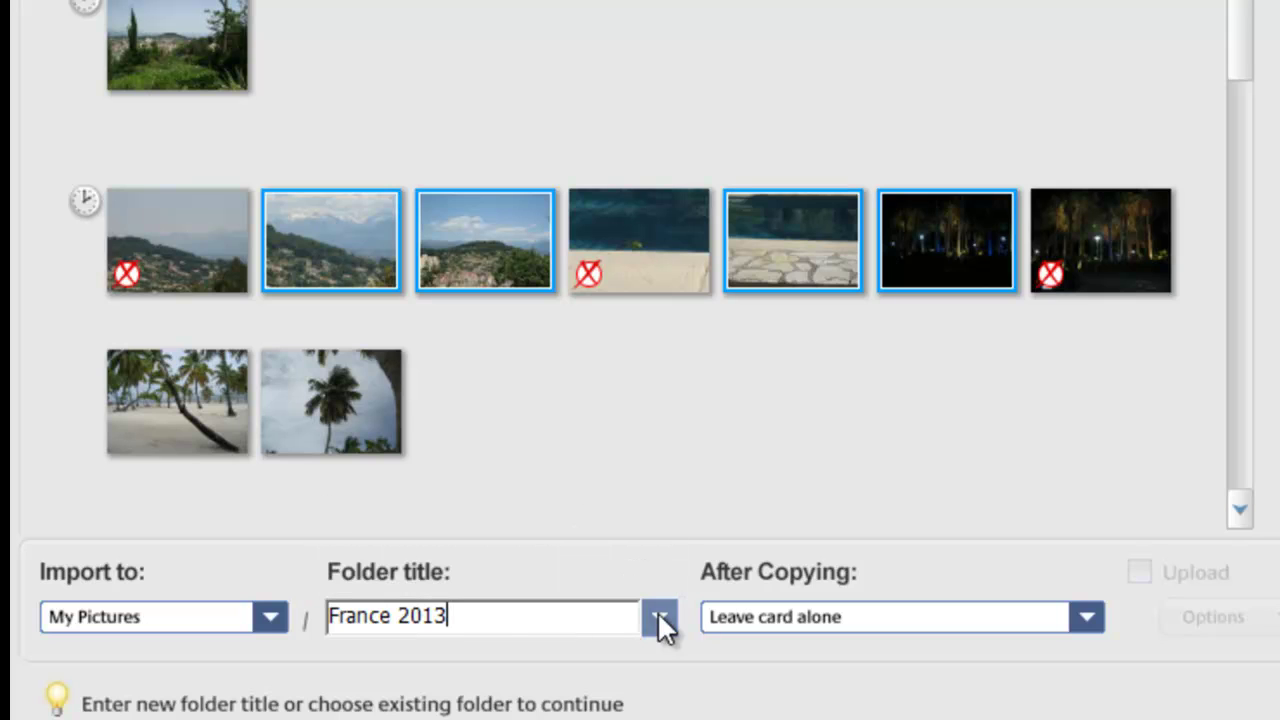
Import the four selected photos into the existing France 2013 folder, with the folder title cleared.
click(270, 618)
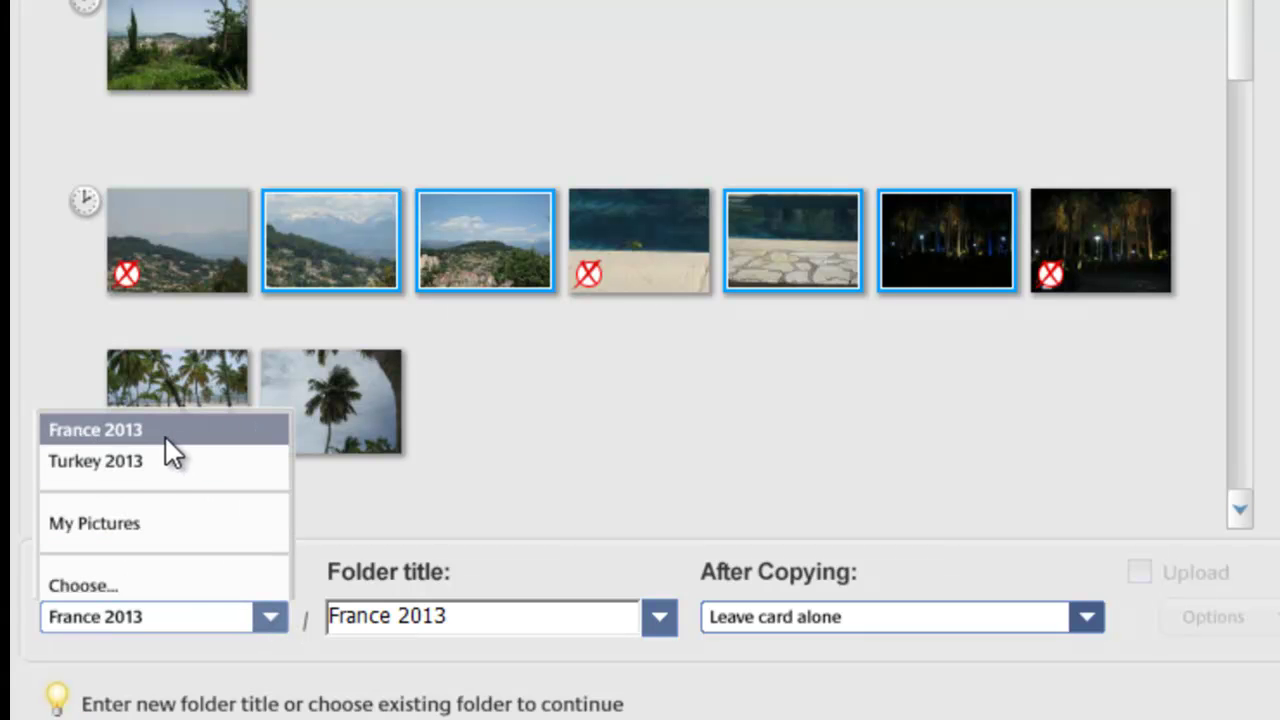
click(88, 431)
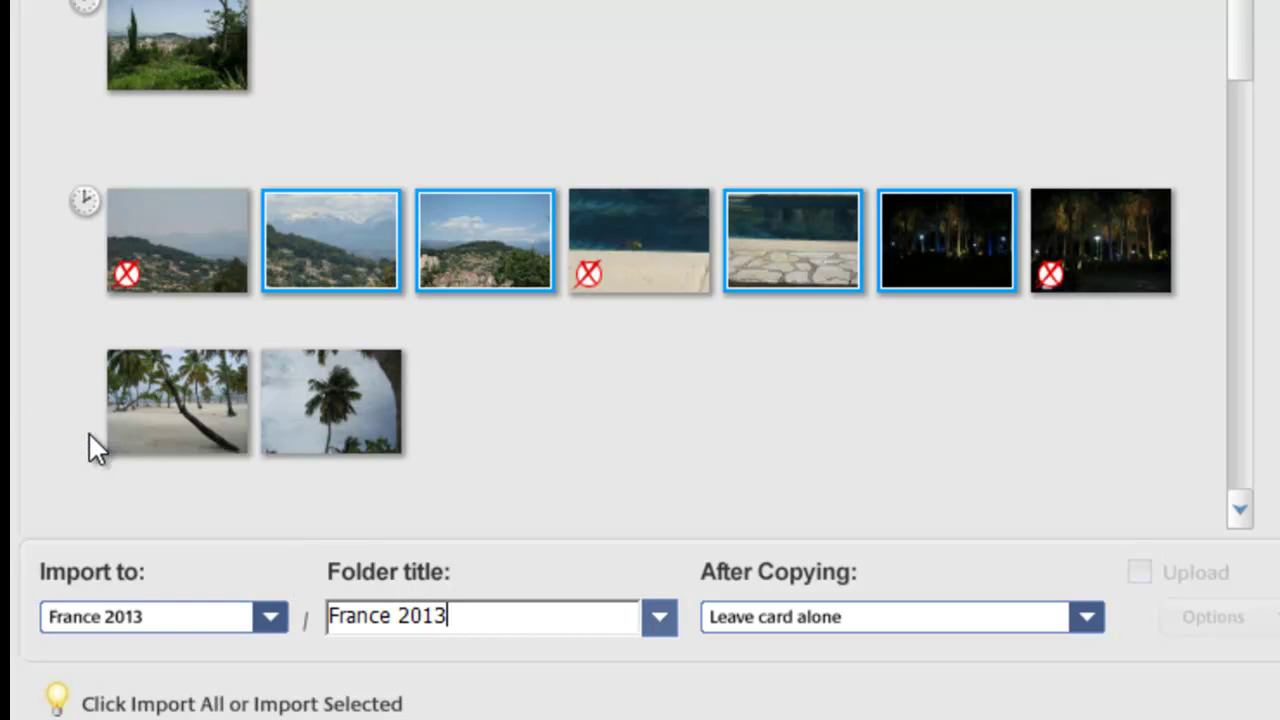
key(BackSpace)
key(BackSpace)
key(BackSpace)
key(BackSpace)
key(BackSpace)
key(BackSpace)
key(BackSpace)
key(BackSpace)
key(BackSpace)
key(BackSpace)
key(BackSpace)
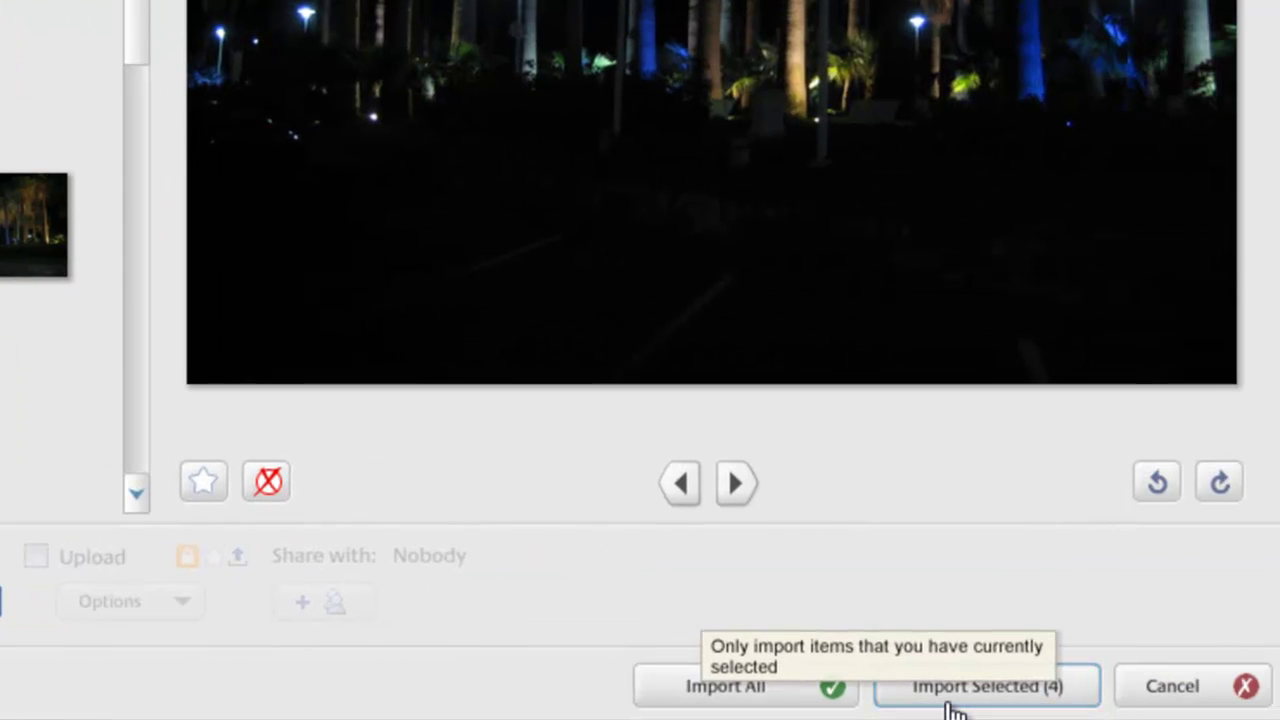
click(972, 705)
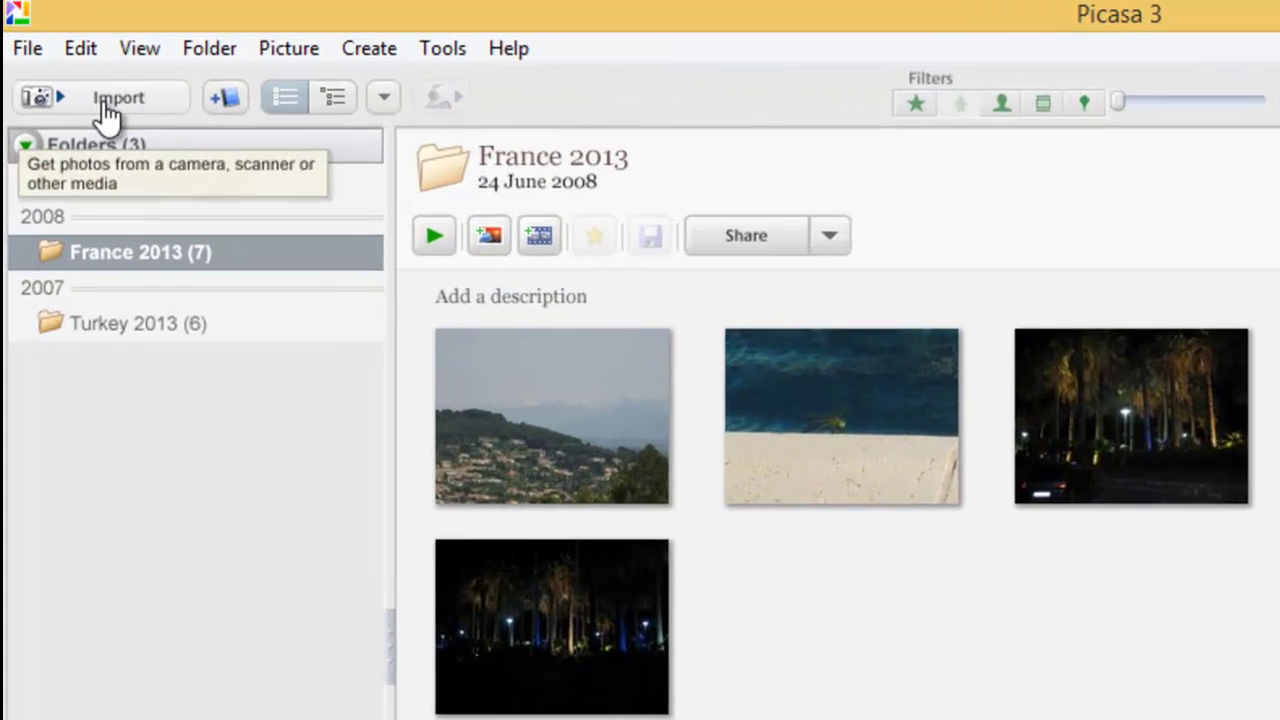
Start one more import from the CANONIXUS65 card.
click(116, 104)
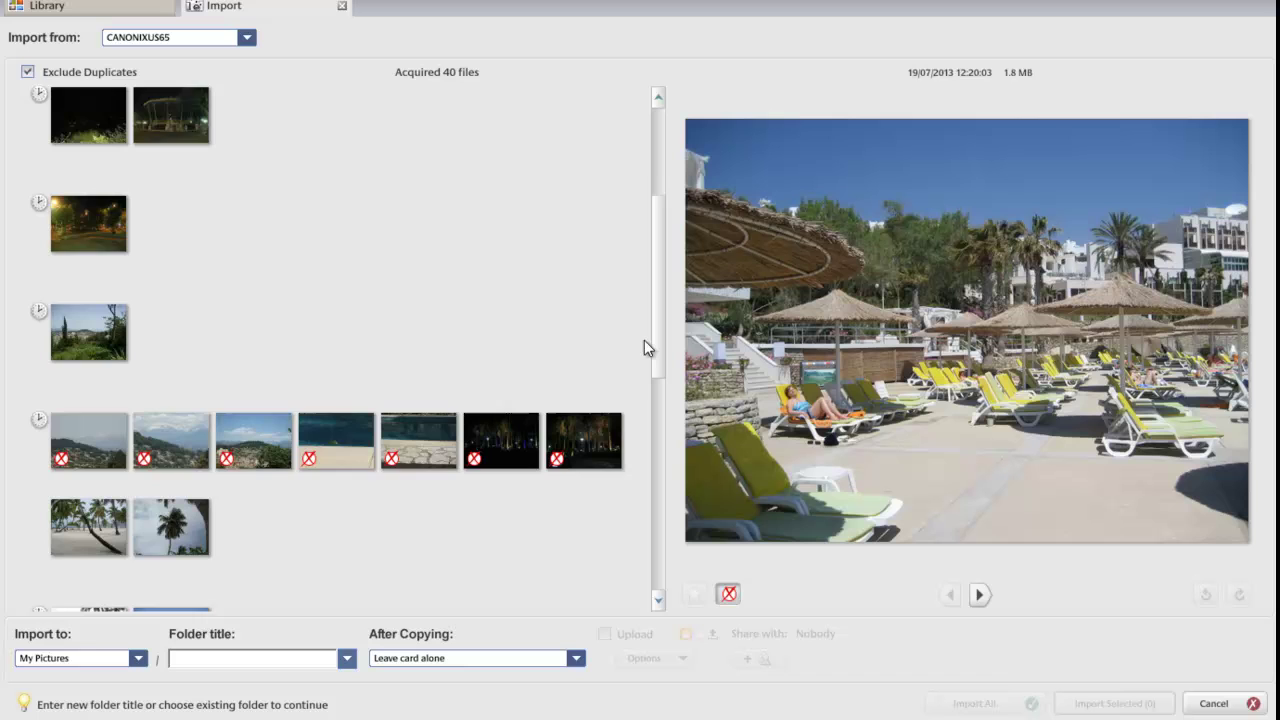
scroll(644, 343, down, 1)
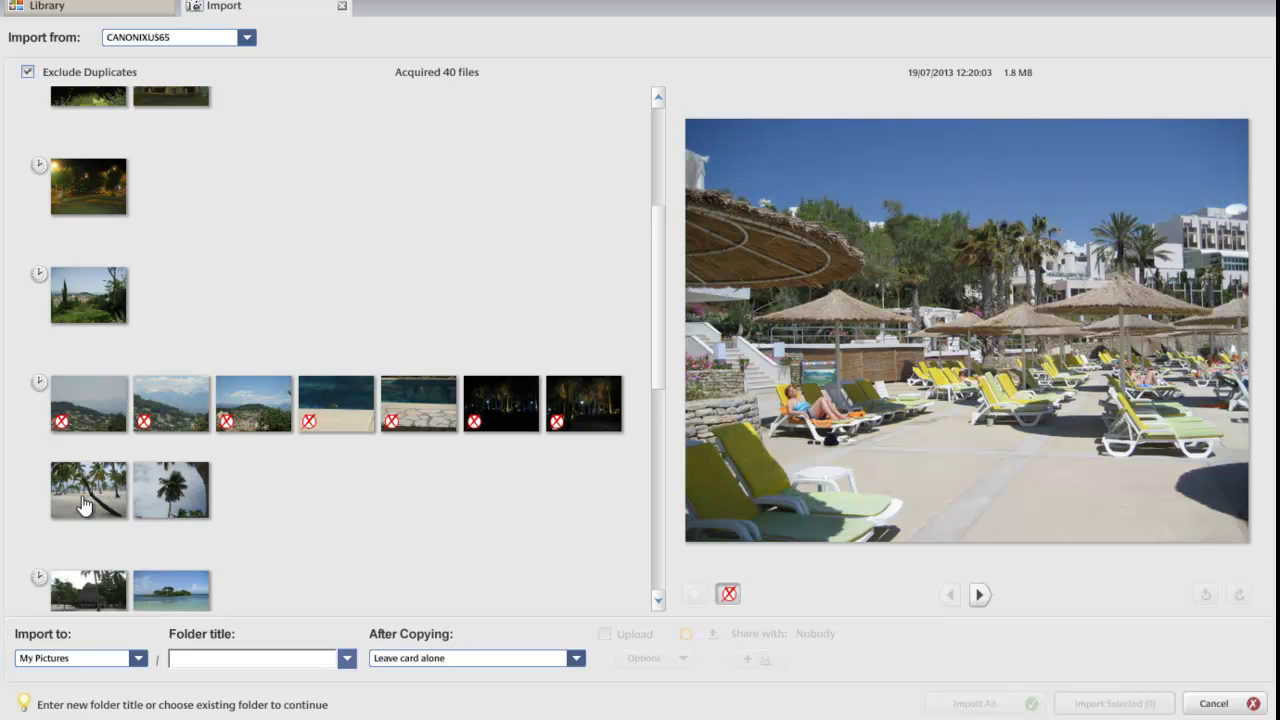
drag(661, 334, 661, 400)
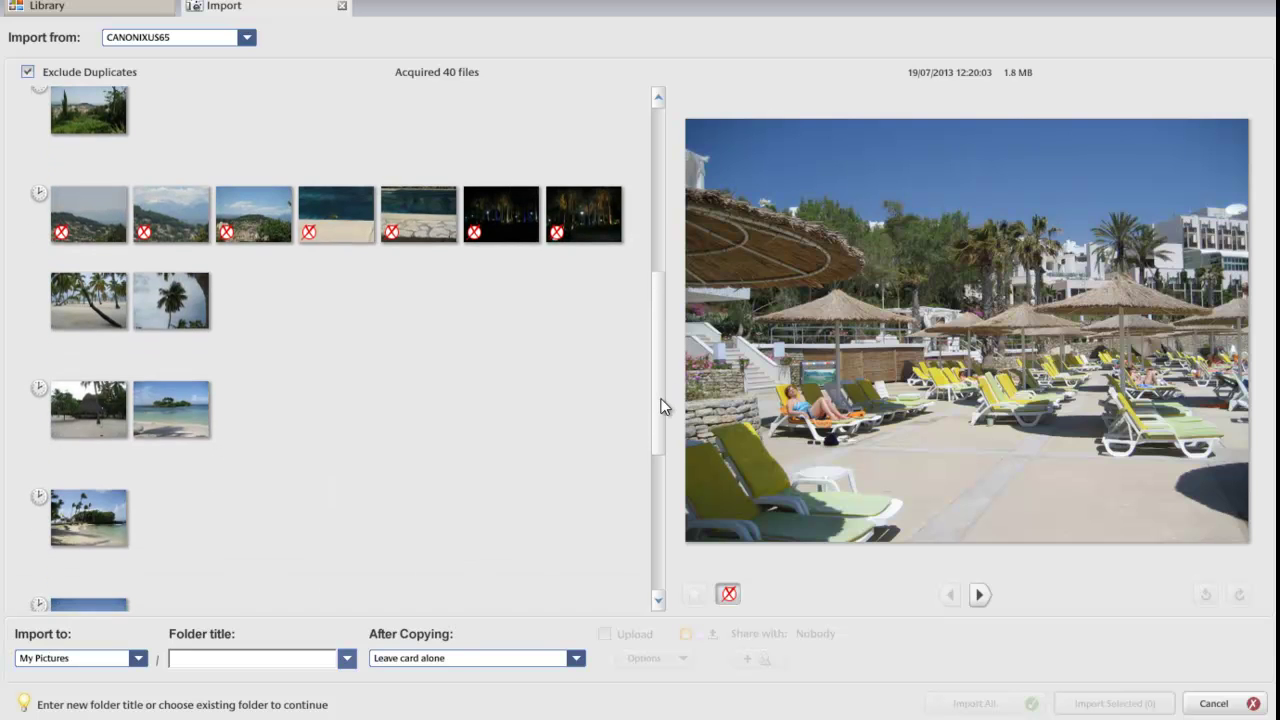
Preview the leaning palm photo, the small island photo and the single beach photo below them in the import list.
click(86, 311)
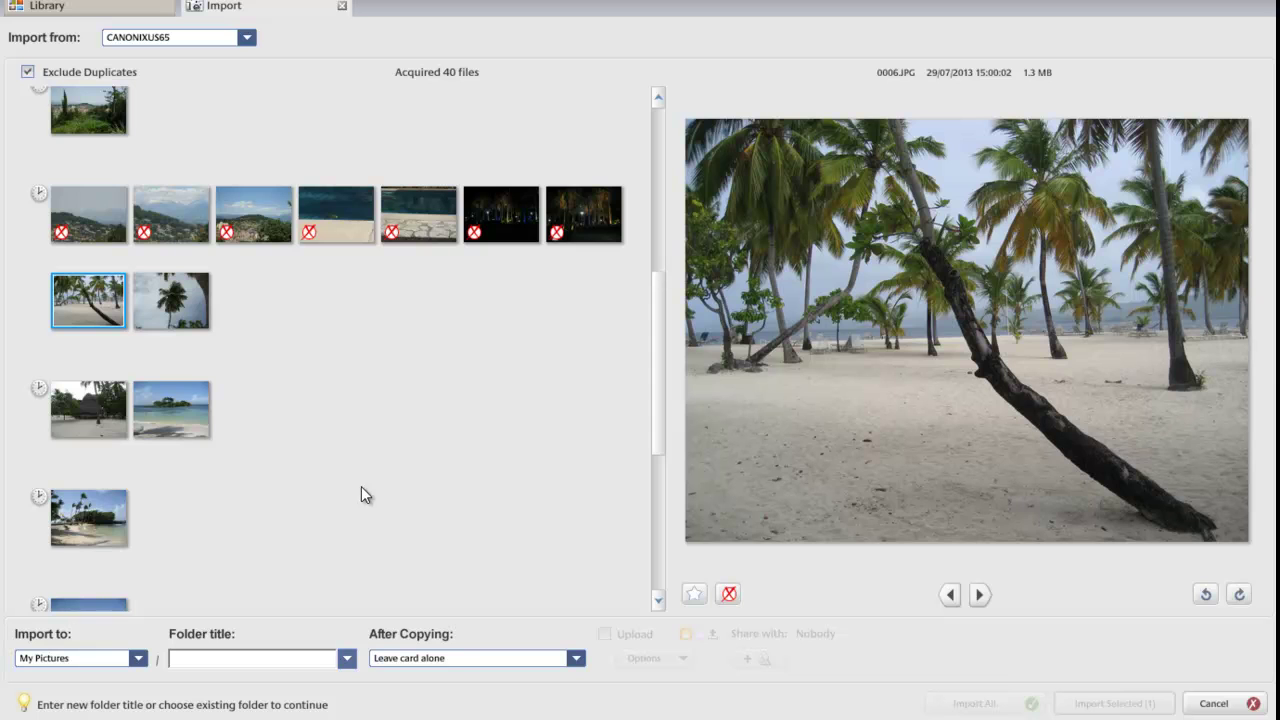
click(173, 414)
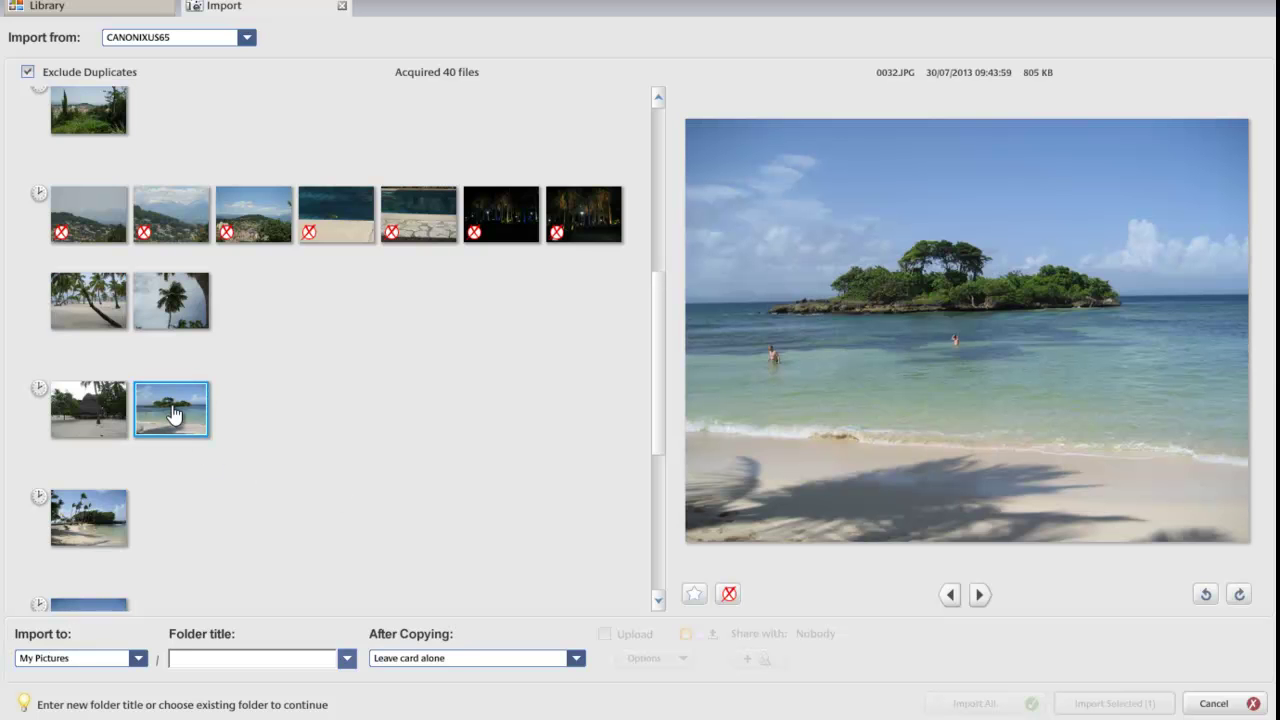
click(88, 520)
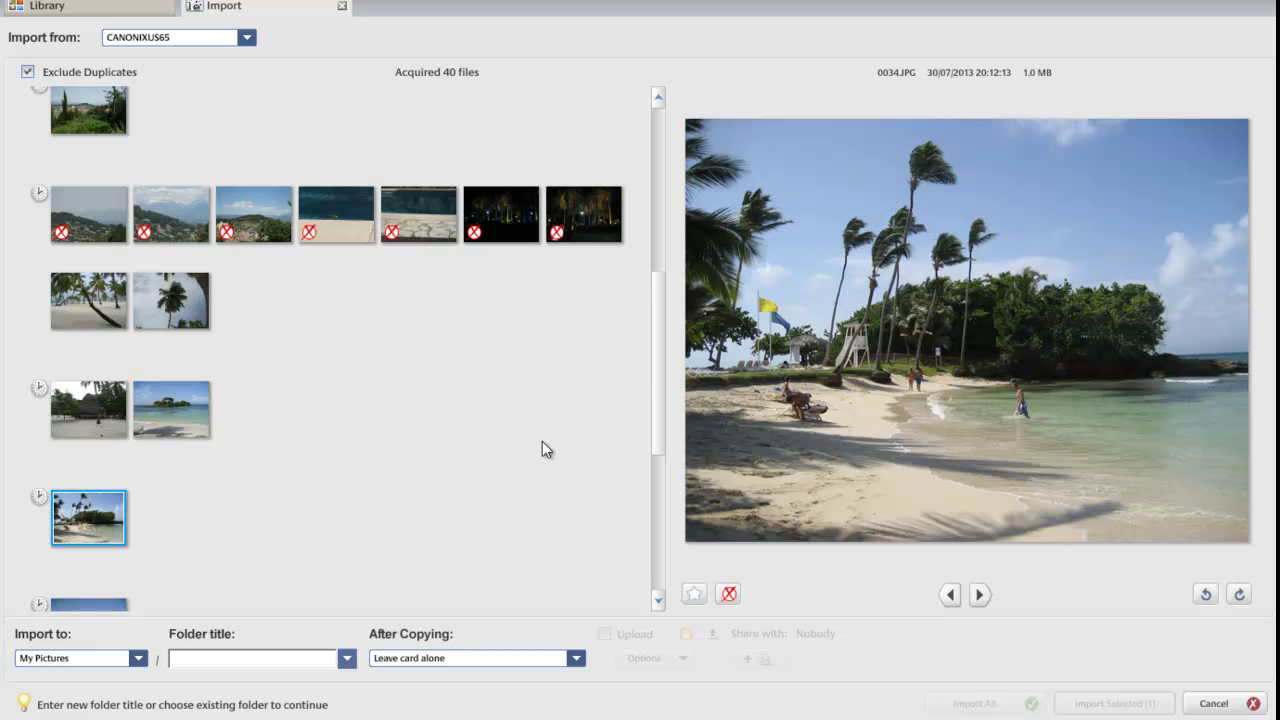
Select the two palm photos, the hut, the small island, the single beach photo and the sea photo with rocks for import.
drag(664, 382, 657, 417)
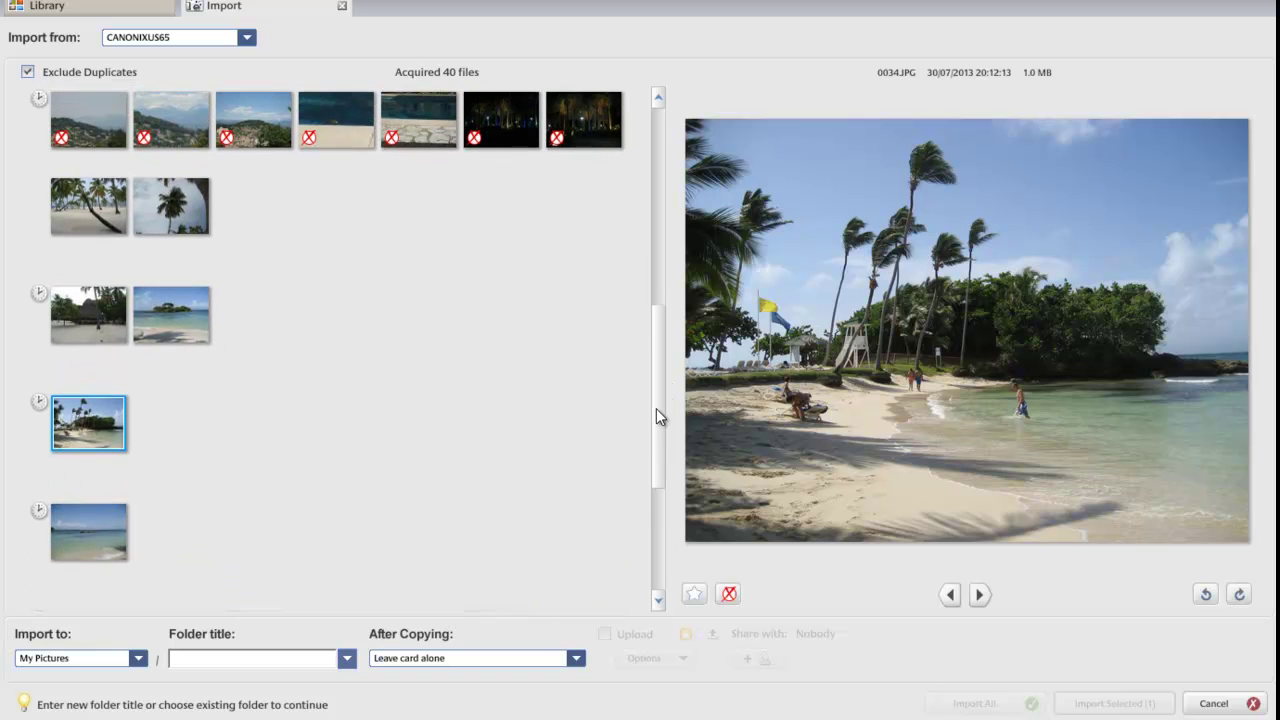
click(87, 227)
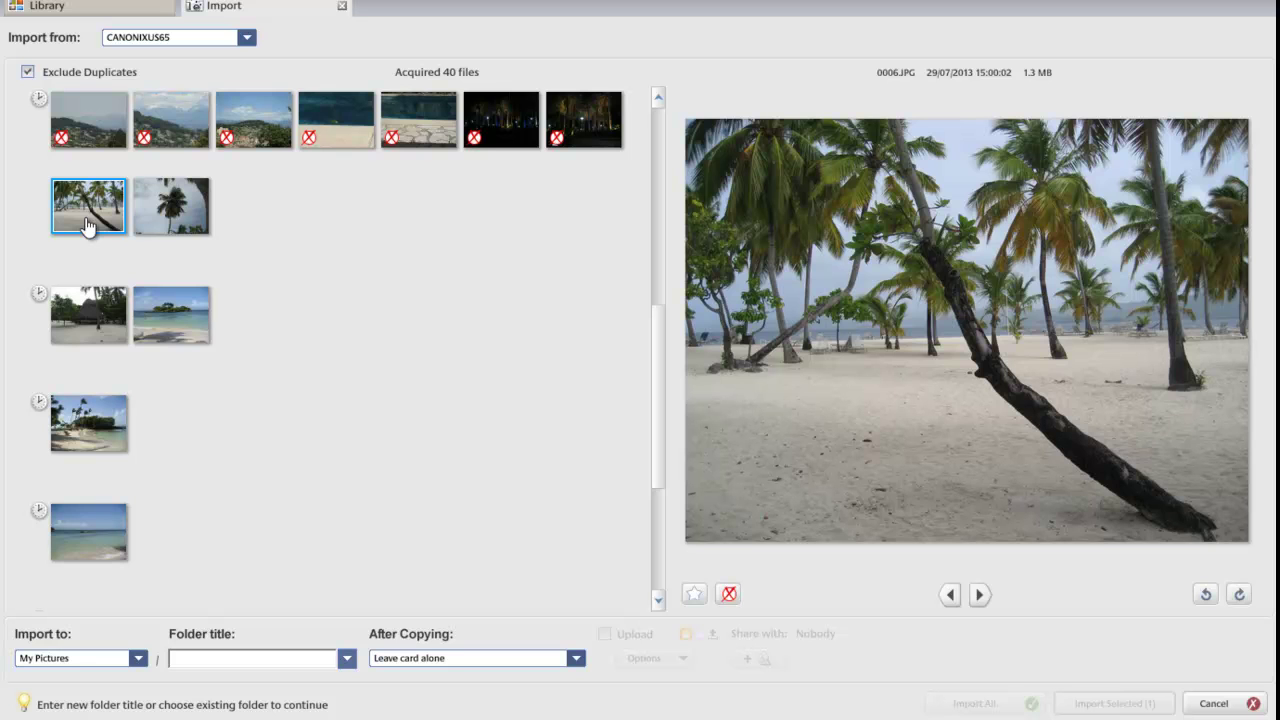
ctrl+click(182, 216)
click(175, 314)
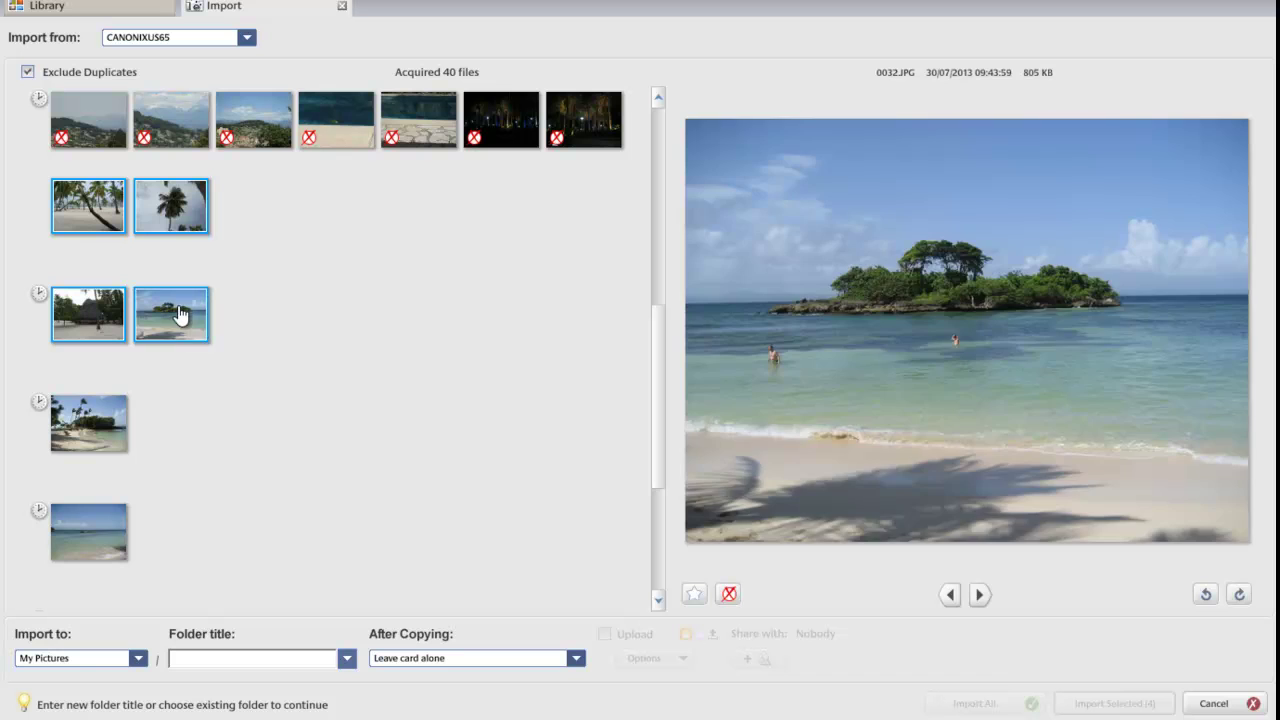
click(92, 426)
click(82, 540)
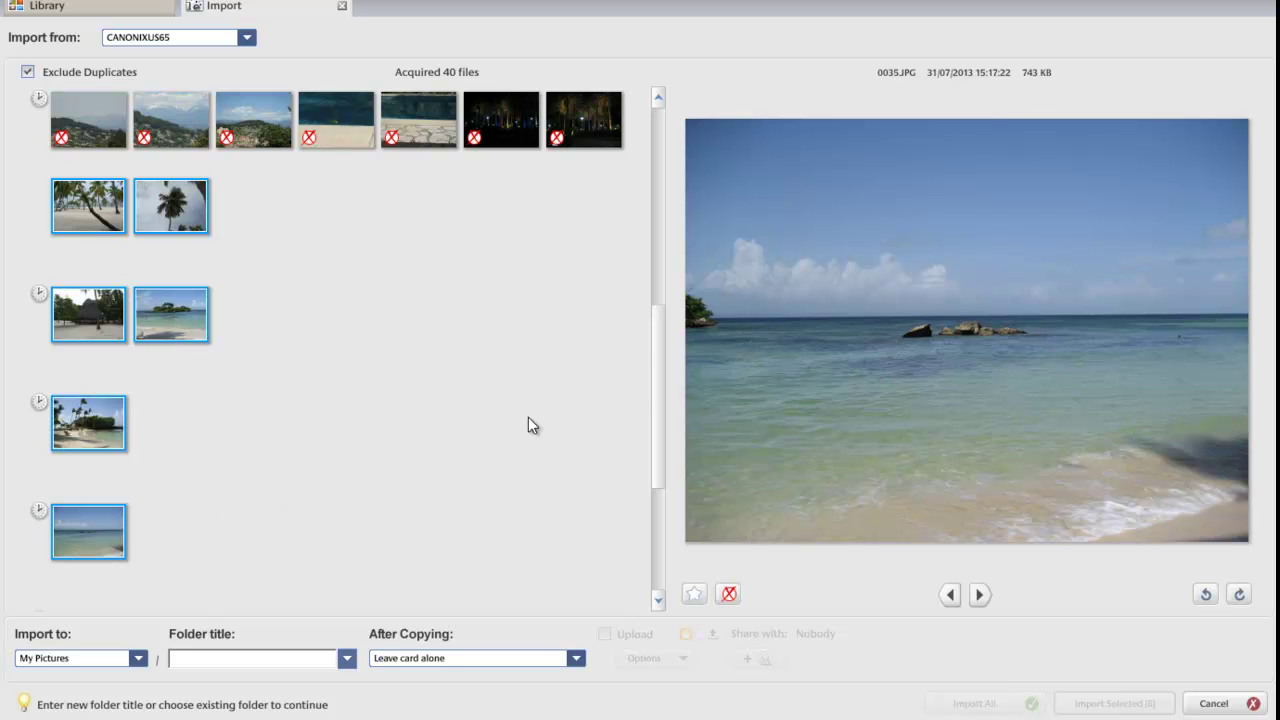
mouse_move(658, 388)
mouse_down()
mouse_move(650, 408)
mouse_move(650, 396)
mouse_up()
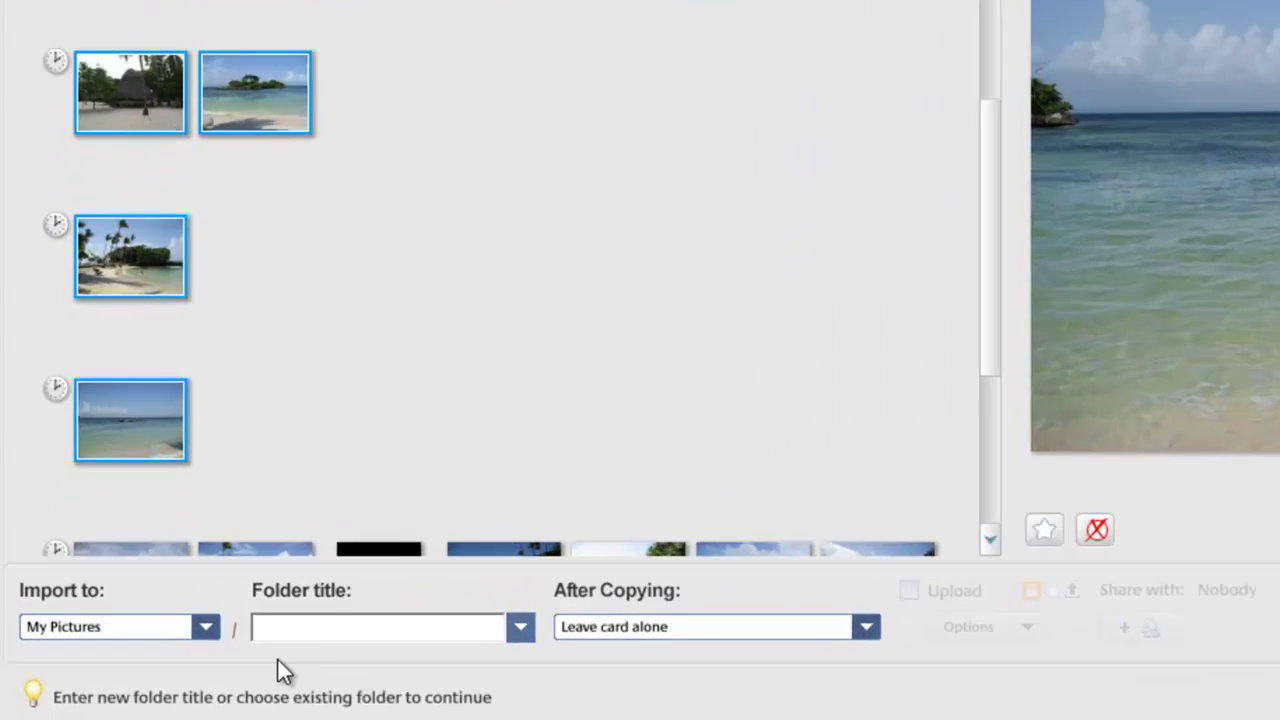
Try to use Dominican 2013 as the folder title for the six selected photos.
click(195, 658)
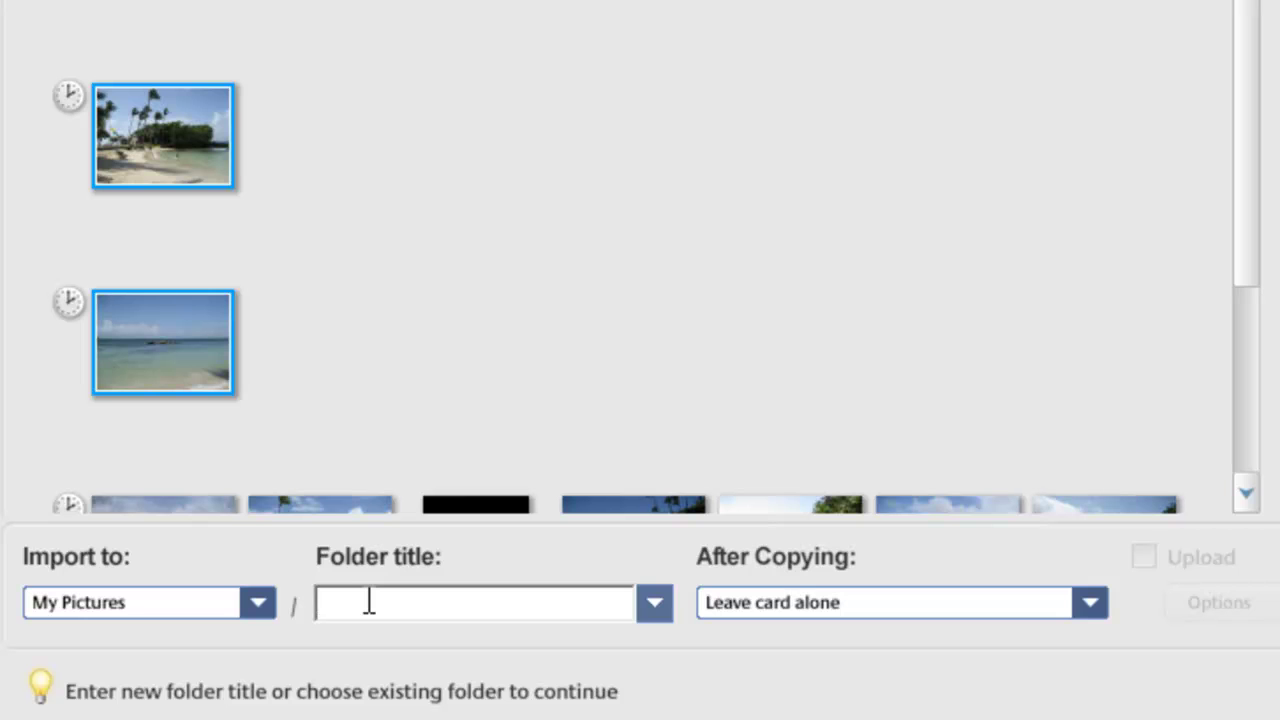
text(Dom)
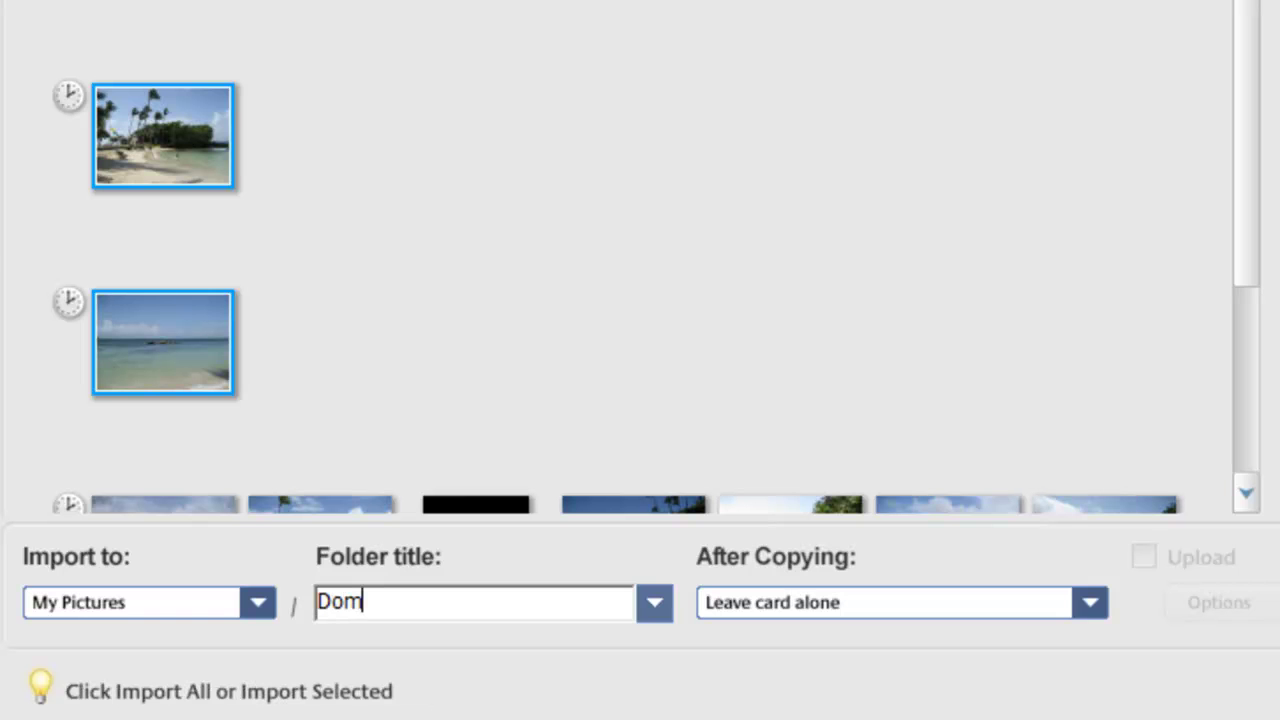
text(inican )
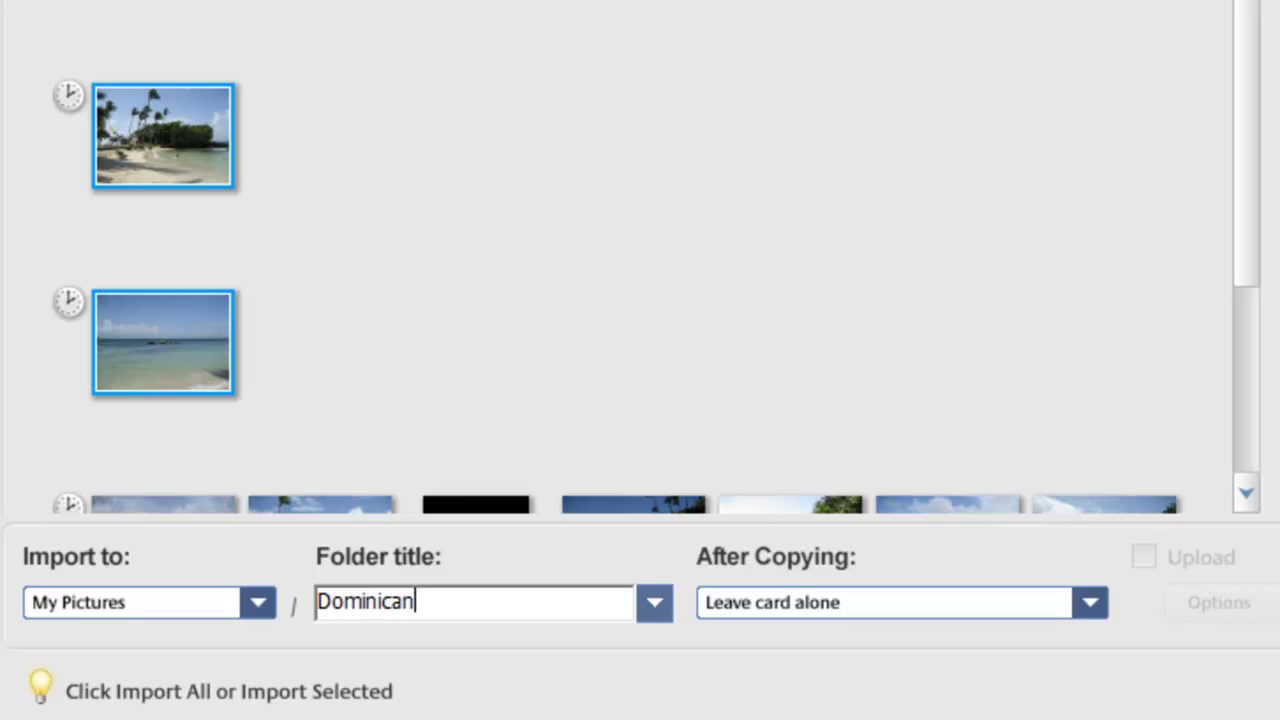
text(2013)
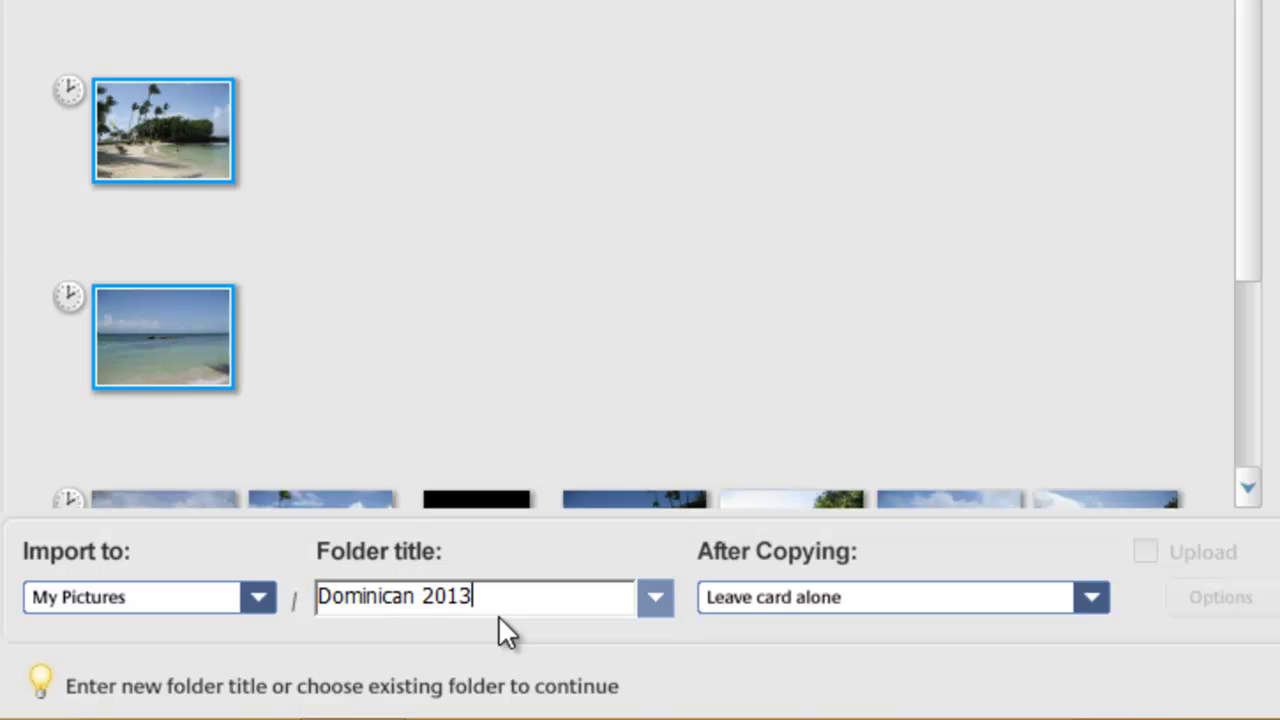
Choose the existing Dominican 2013 folder inside Pictures as the import destination.
click(255, 592)
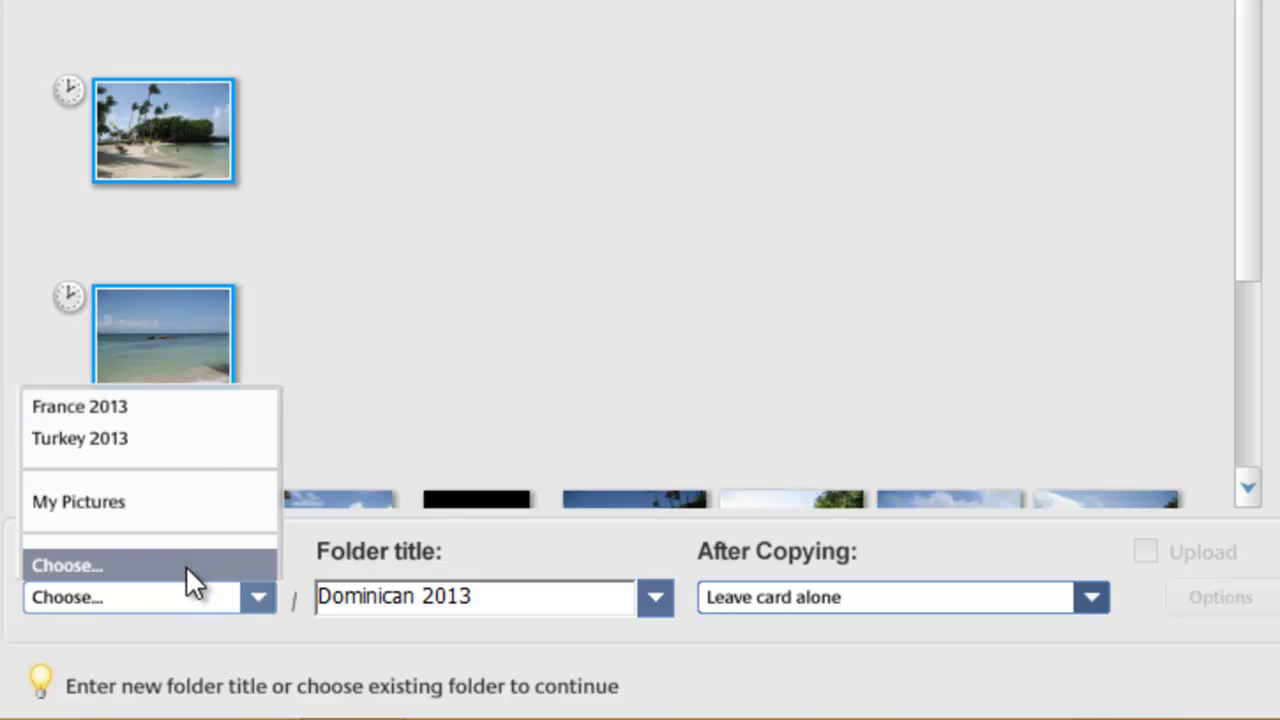
click(150, 565)
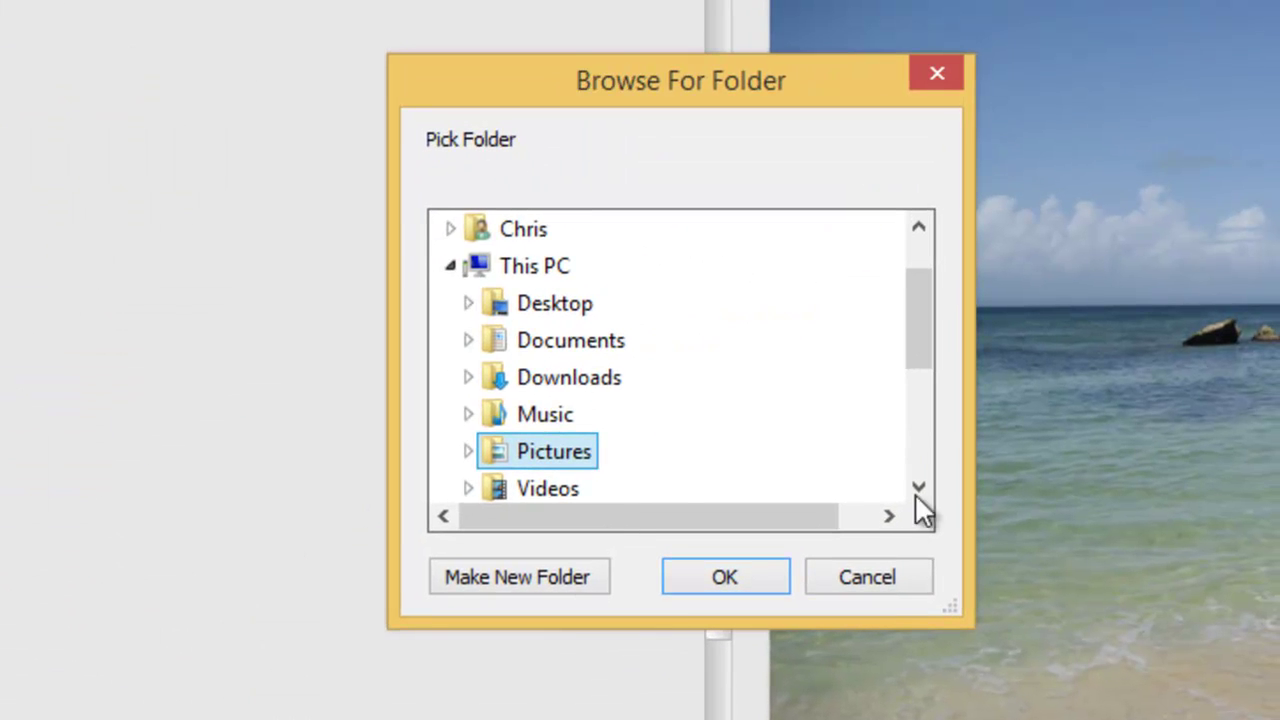
drag(930, 338, 922, 365)
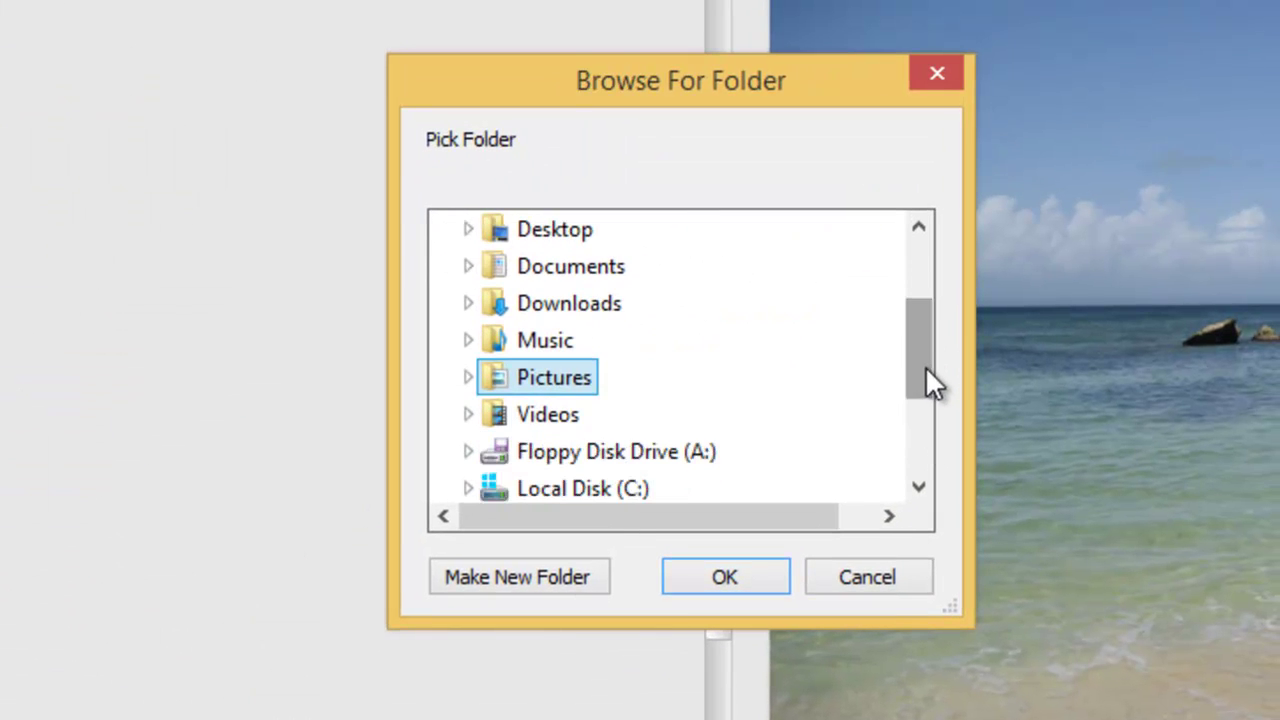
click(468, 377)
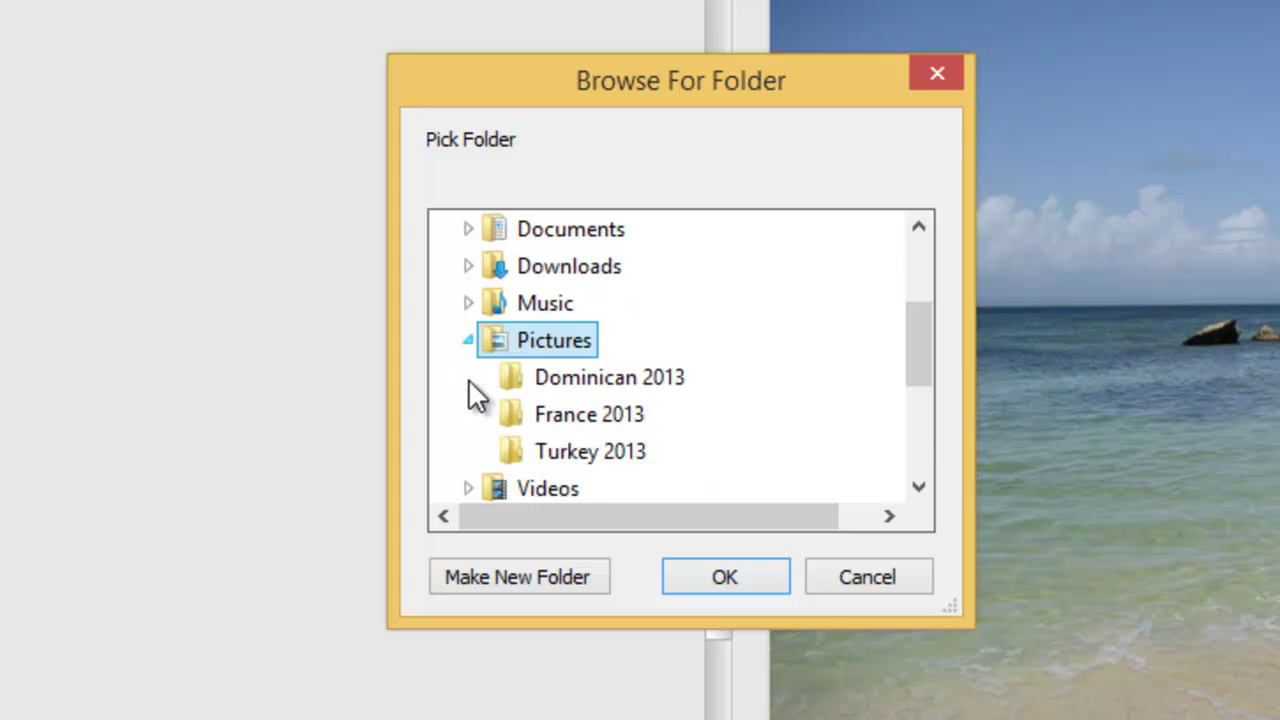
click(583, 390)
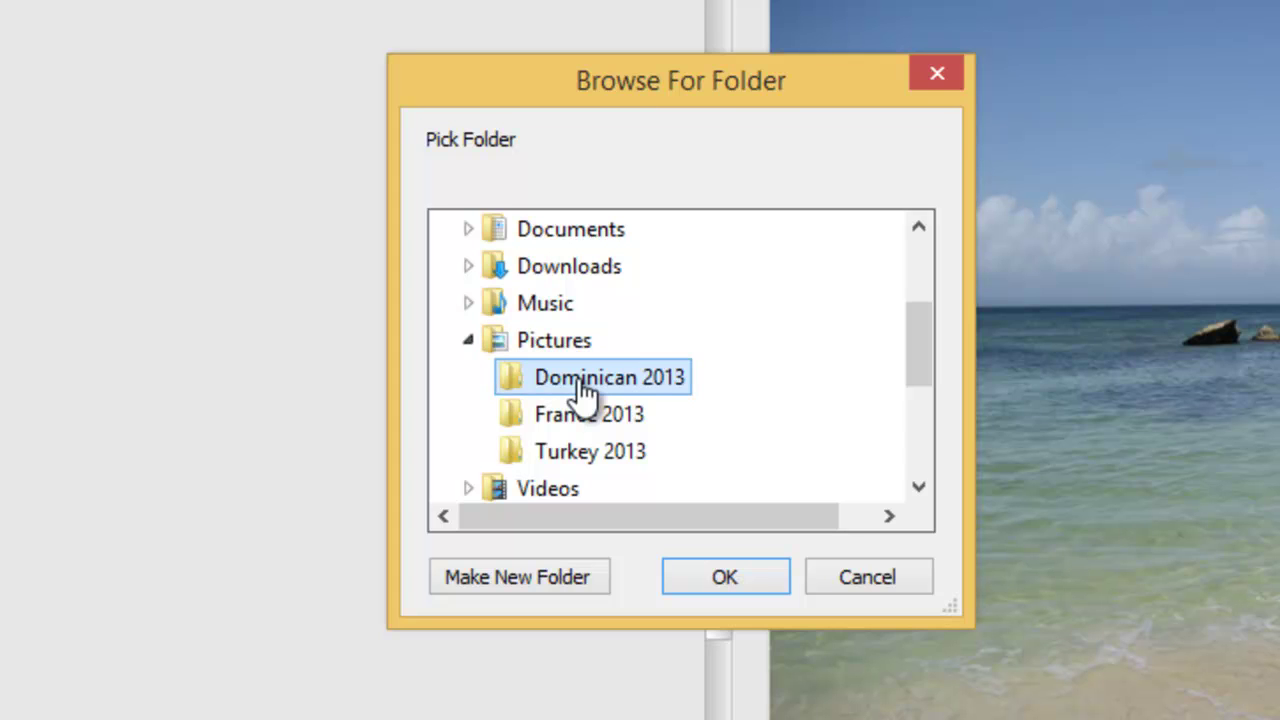
click(733, 575)
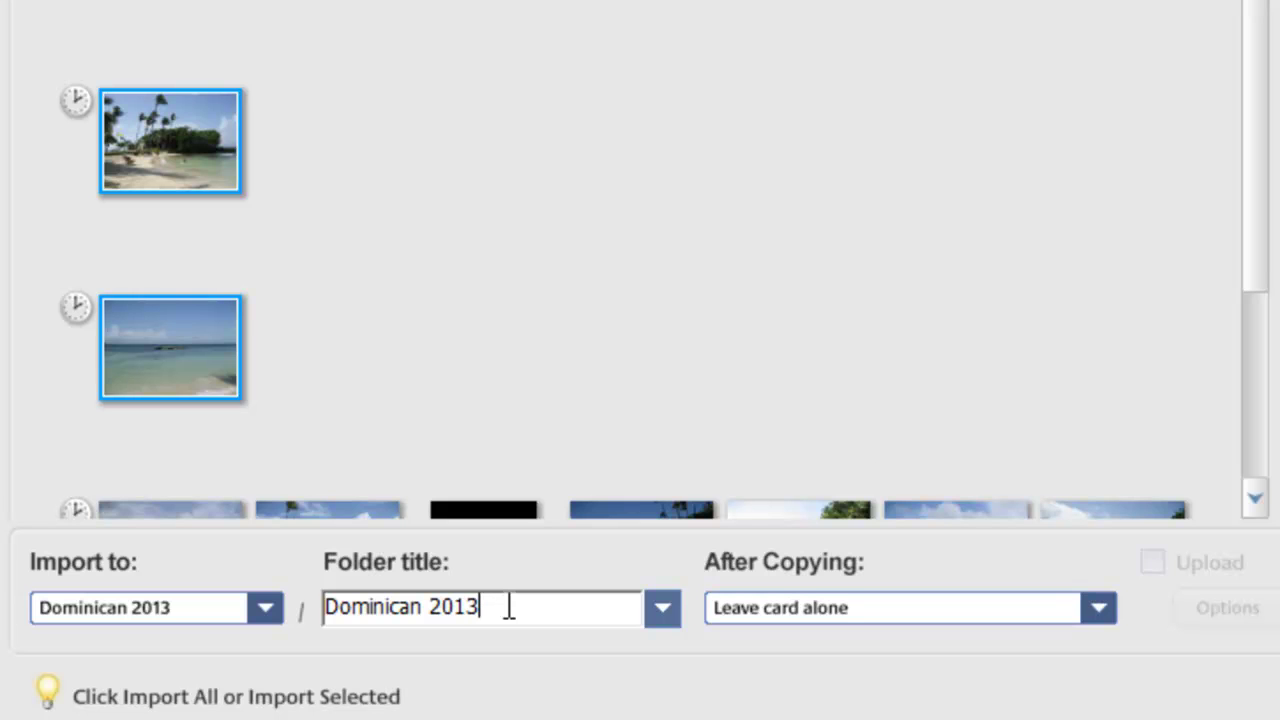
Clear the folder title and import only the six selected photos.
key(BackSpace)
key(BackSpace)
key(BackSpace)
key(BackSpace)
key(BackSpace)
key(BackSpace)
key(BackSpace)
key(BackSpace)
key(BackSpace)
key(BackSpace)
key(BackSpace)
key(BackSpace)
key(BackSpace)
key(BackSpace)
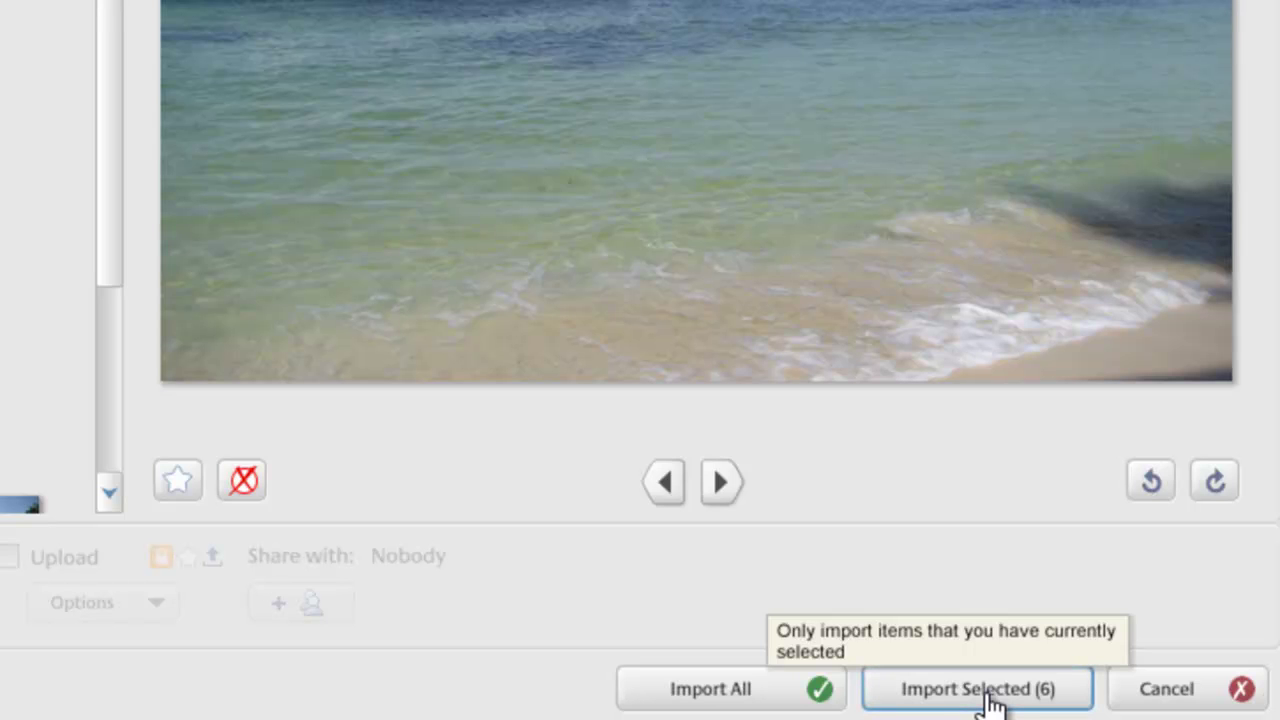
click(985, 700)
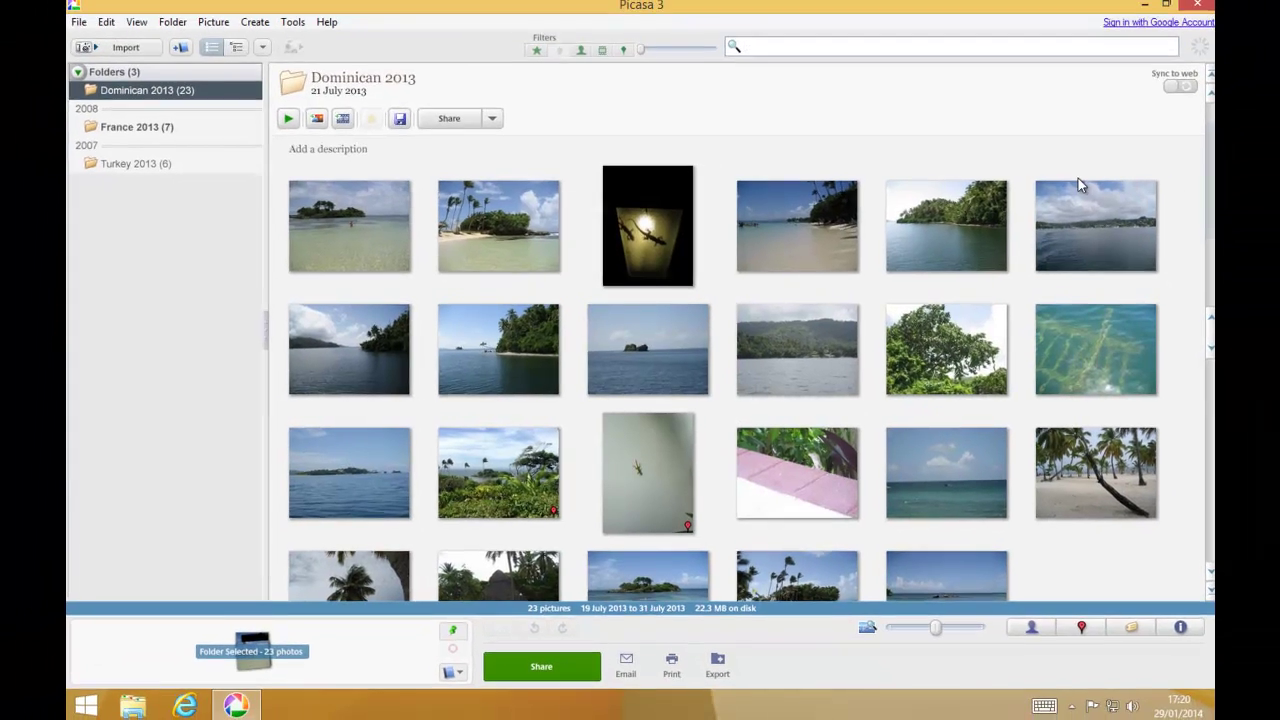
Close Picasa and check the imported photos in the Dominican 2013 folder under Pictures in File Explorer, closing the window when done.
click(1193, 7)
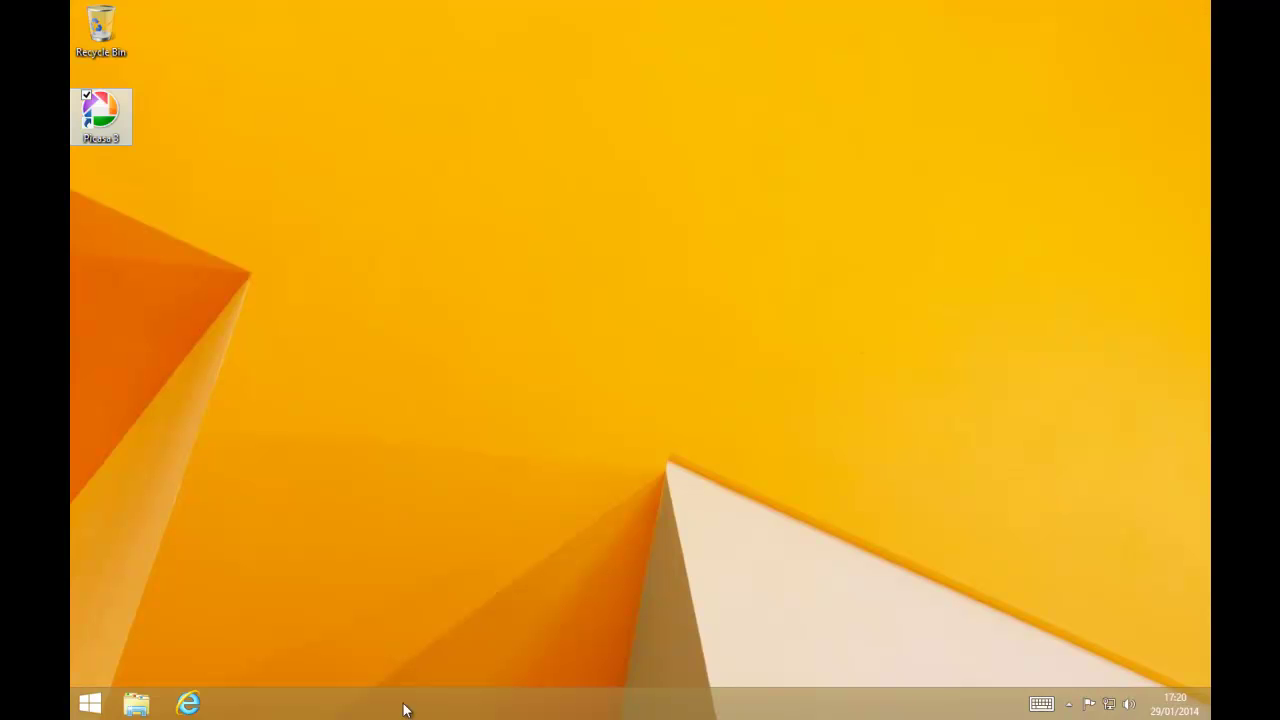
click(138, 703)
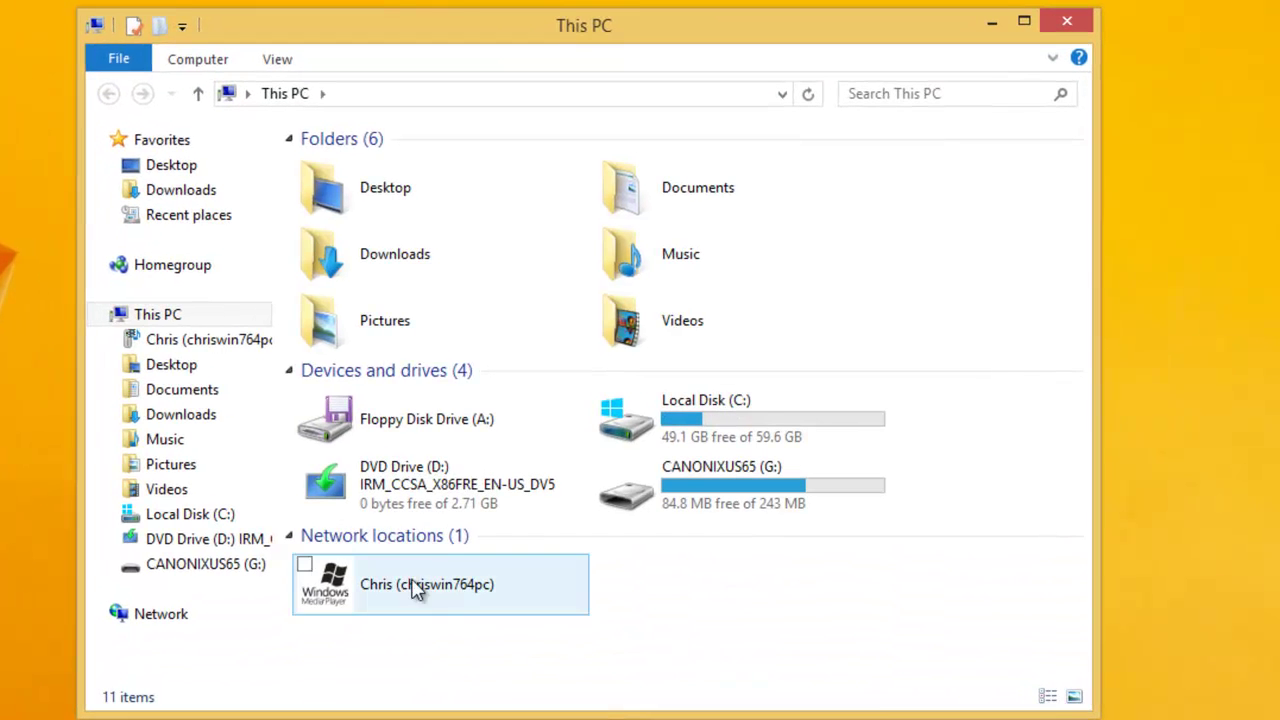
double_click(360, 333)
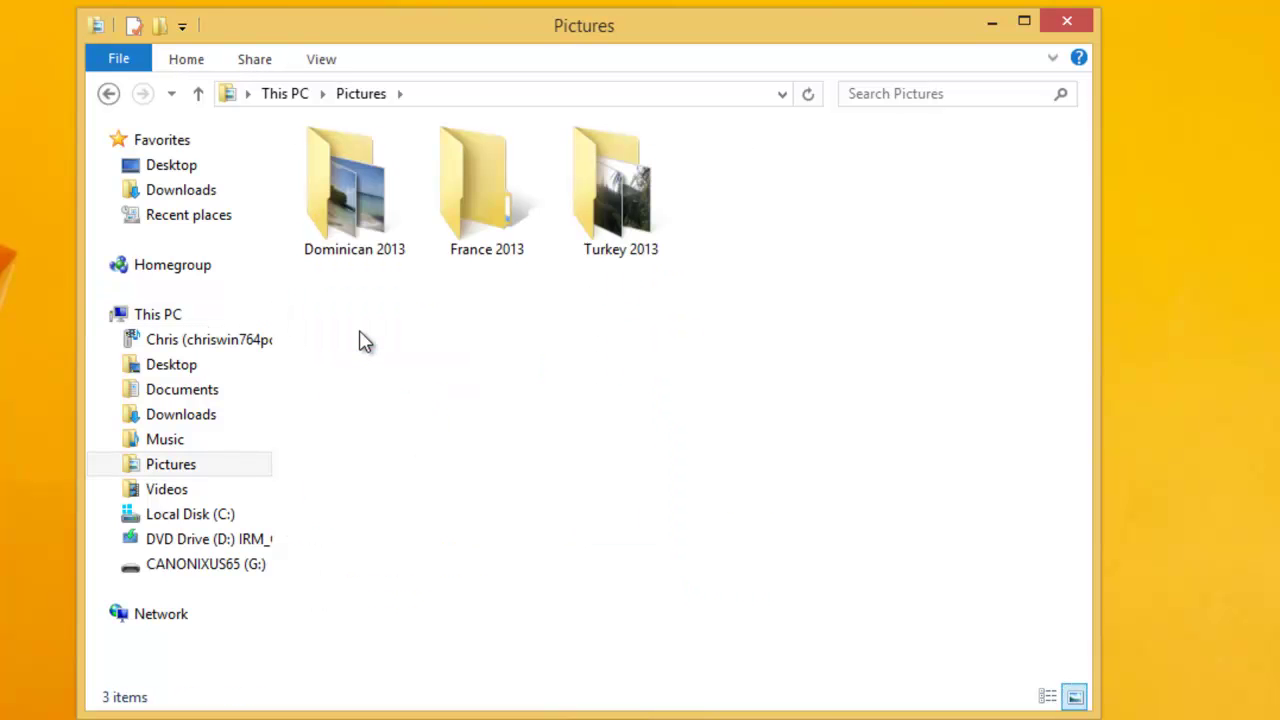
double_click(342, 210)
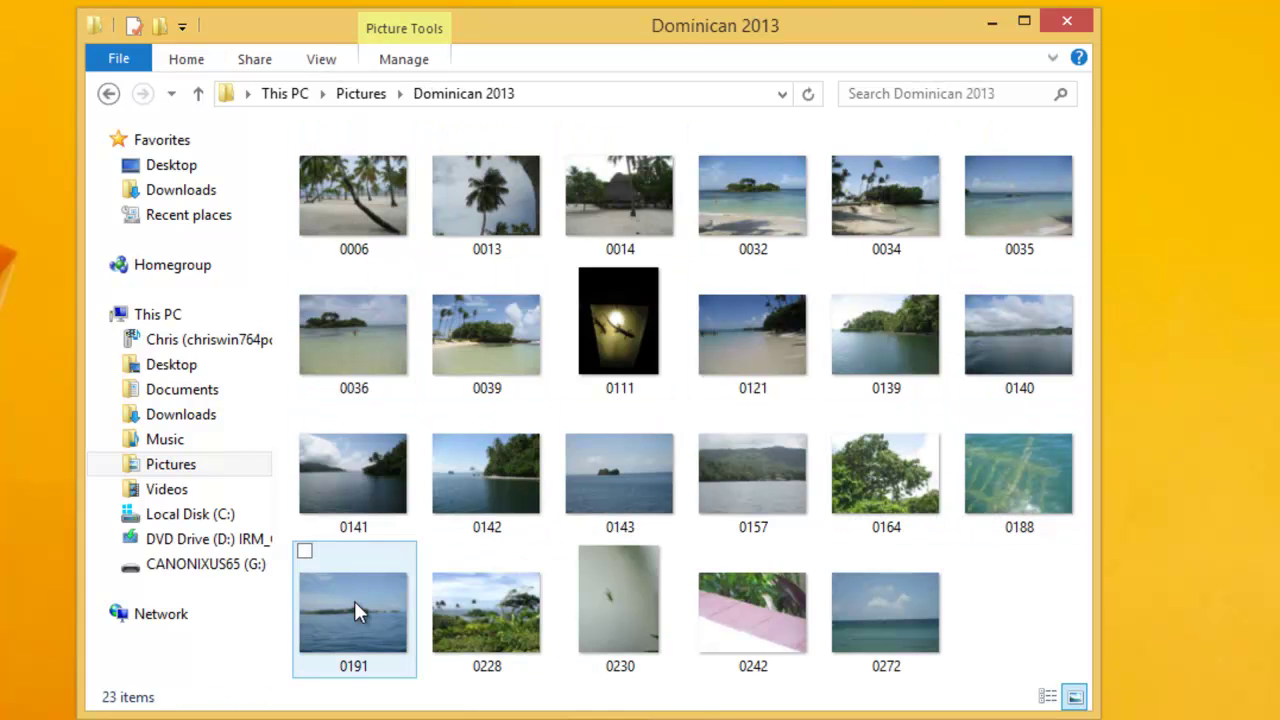
mouse_move(355, 603)
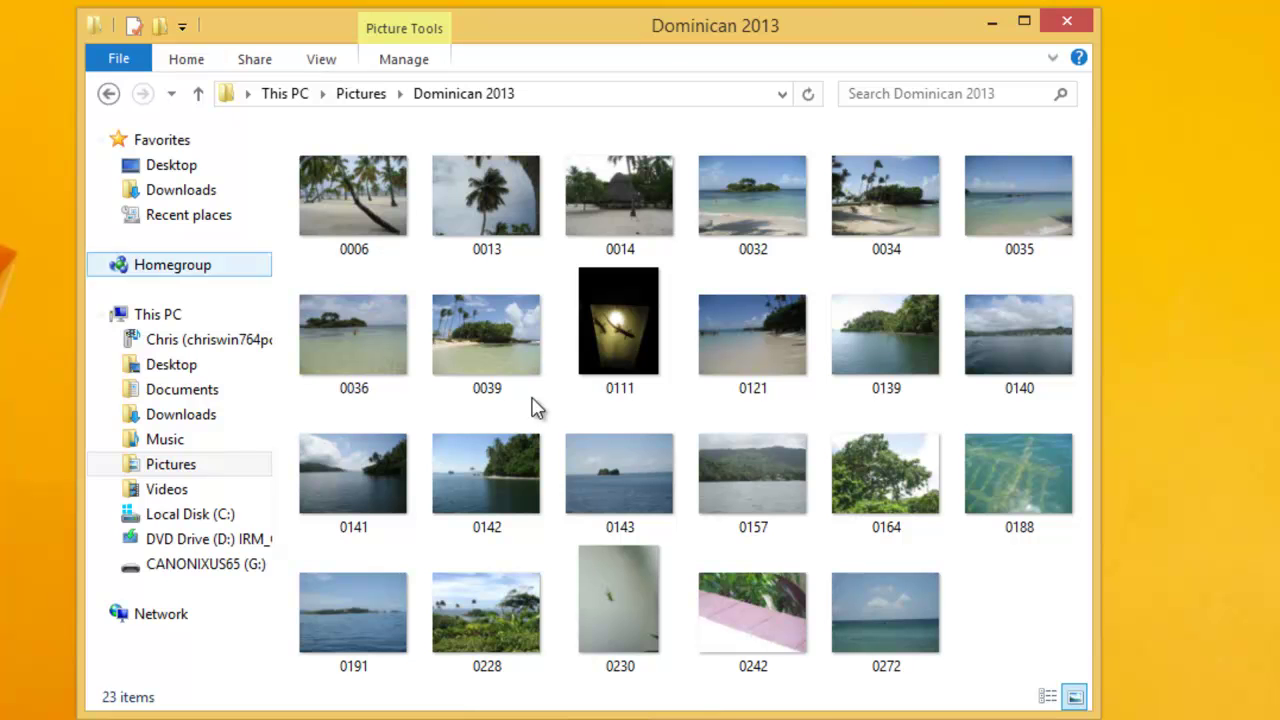
click(1065, 22)
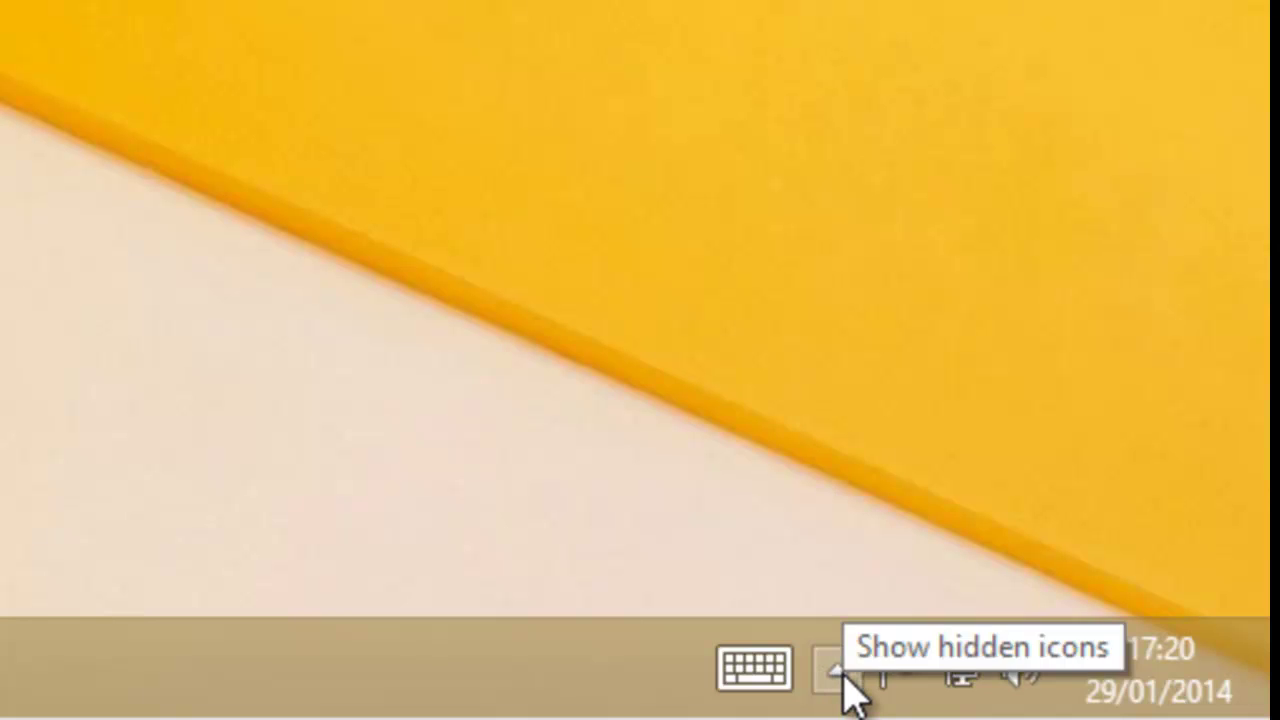
Safely eject the CANONIXUS65 (G:) card from the computer.
click(838, 672)
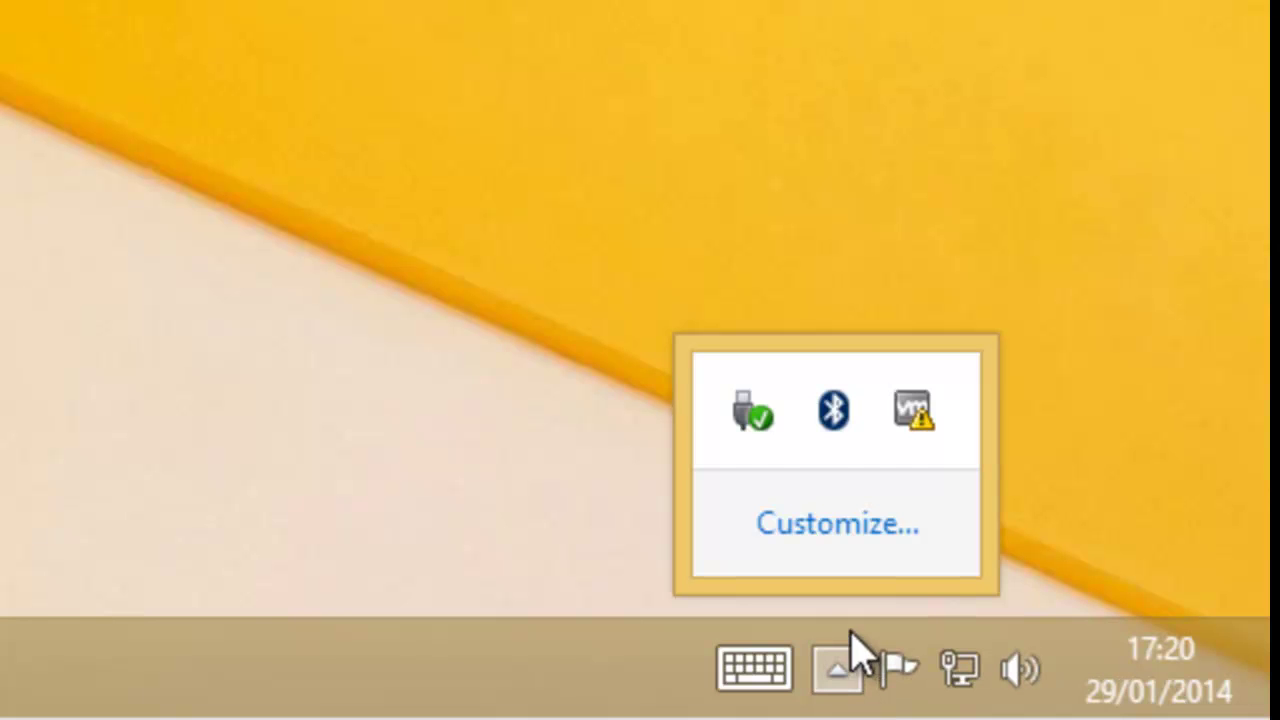
click(753, 430)
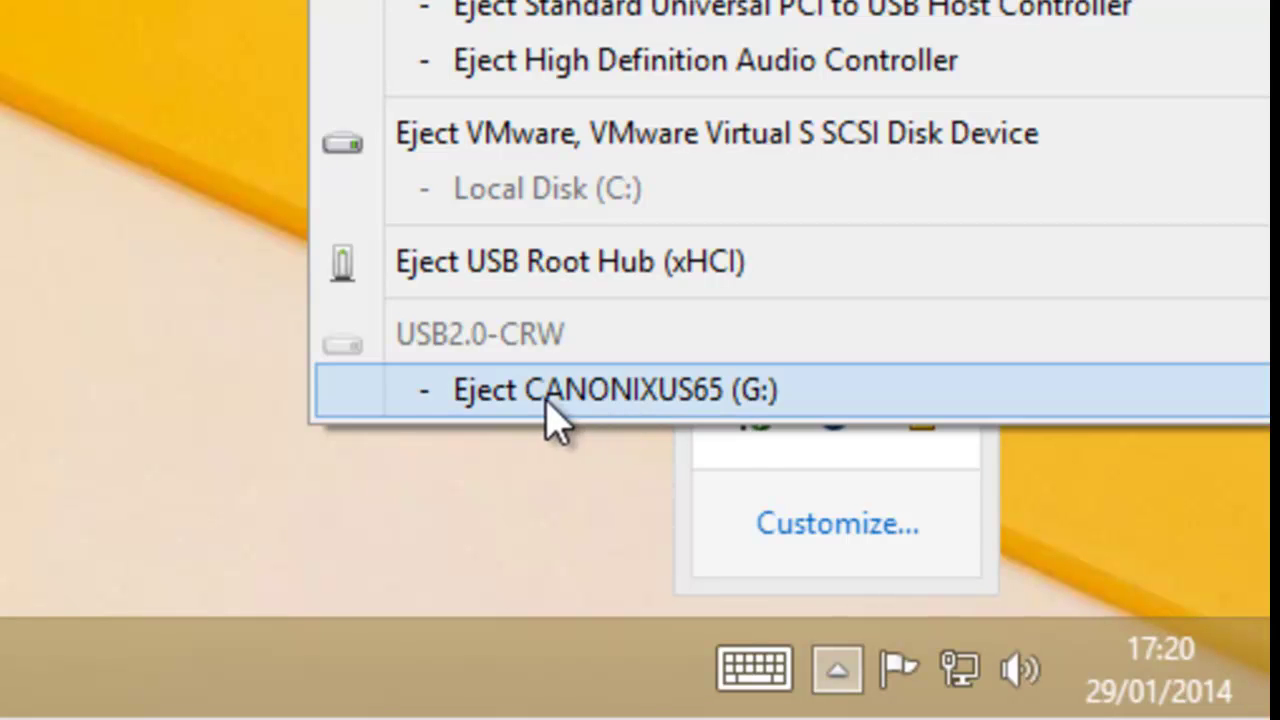
click(628, 395)
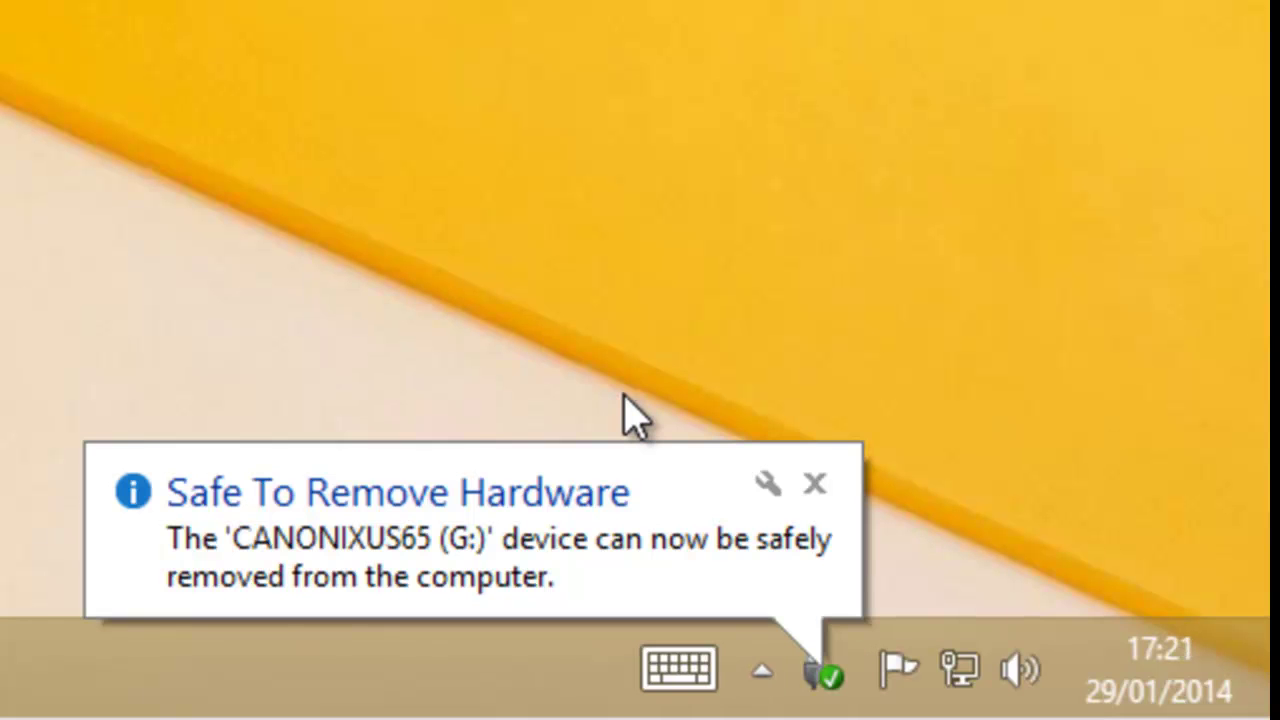